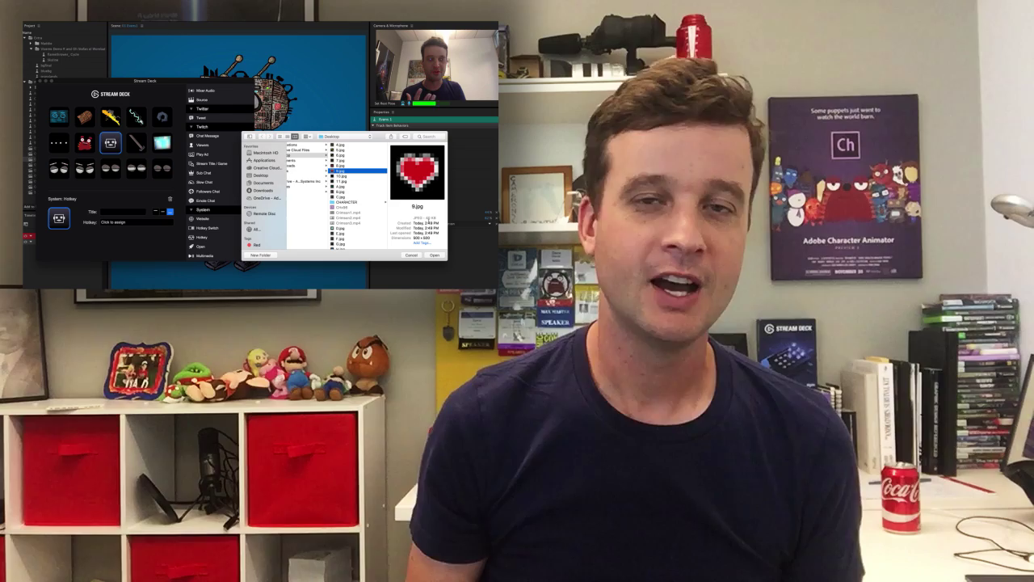
Use the heart JPG as the Stream Deck key's icon
click(434, 255)
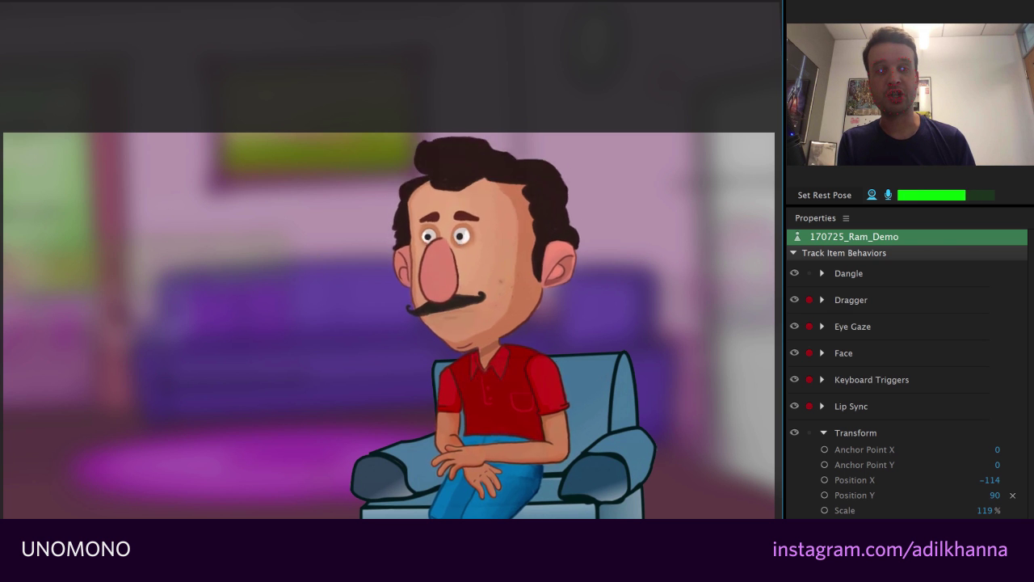
Switch the puppet between rock and seated poses with key 1, then explode it with key 2
key(1)
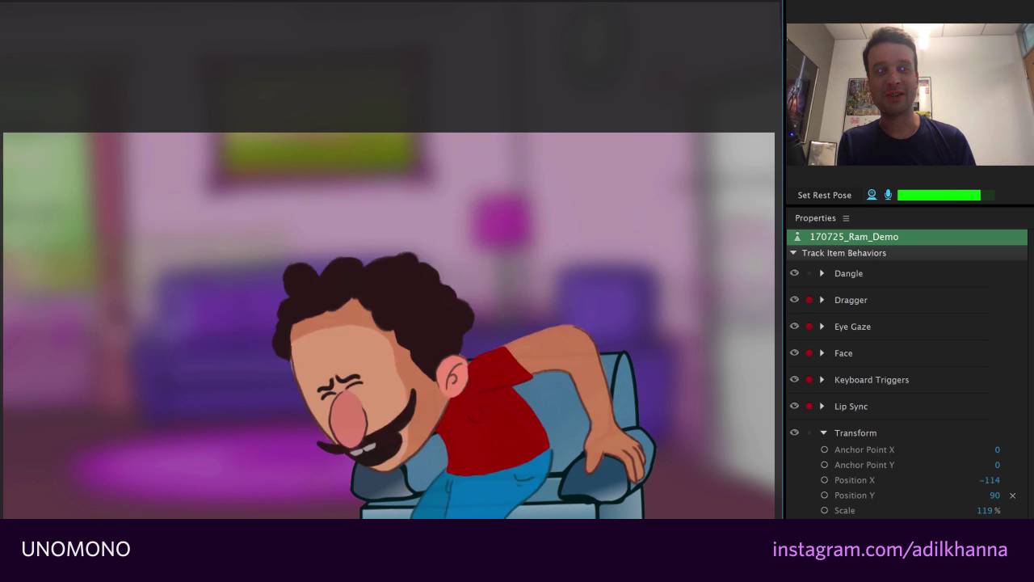
key(1)
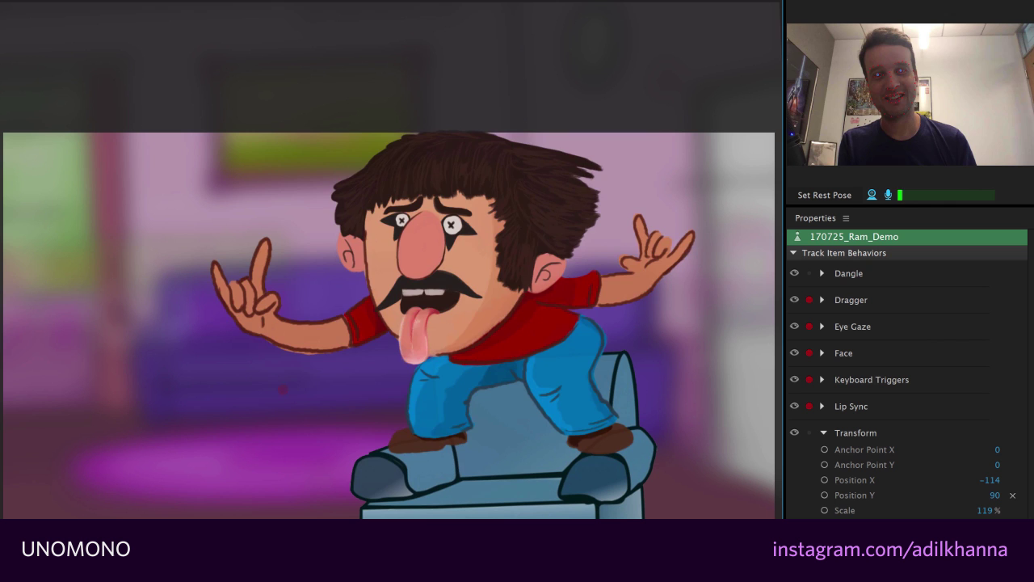
key(1)
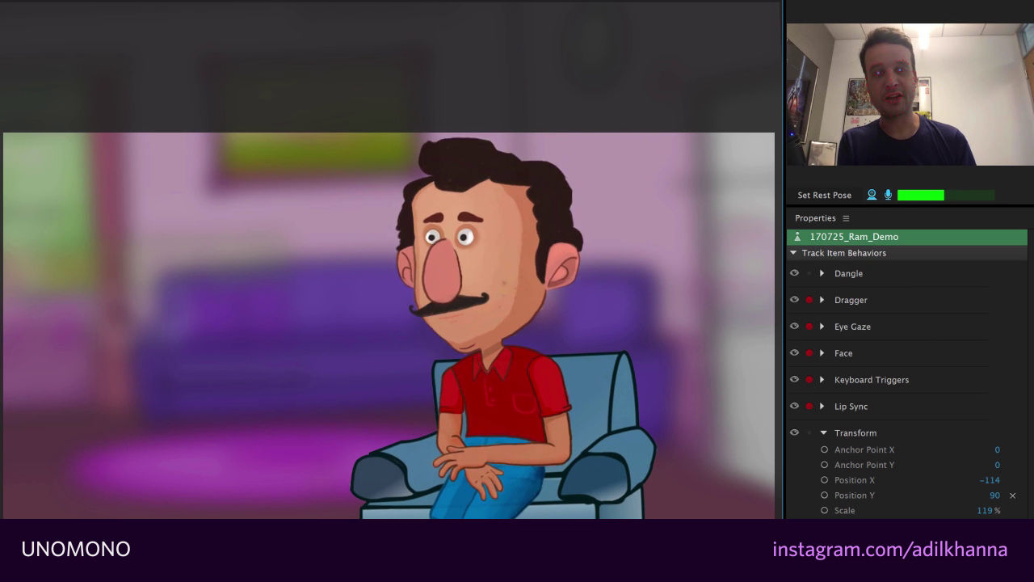
key(2)
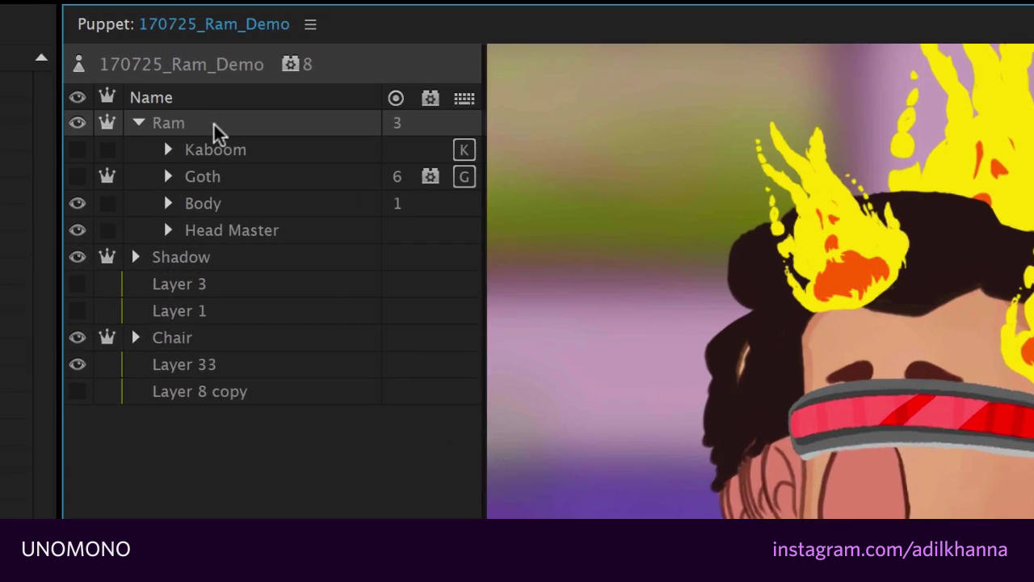
Select the Ram, Head Master, Body, Goth and Kaboom groups, then expand Goth to list frames 1–18
click(219, 70)
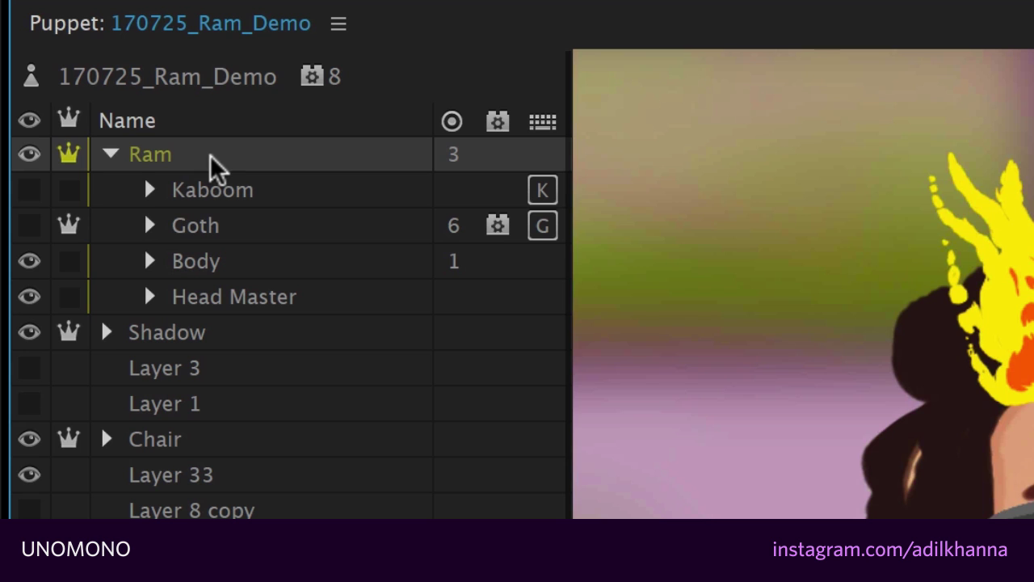
click(201, 299)
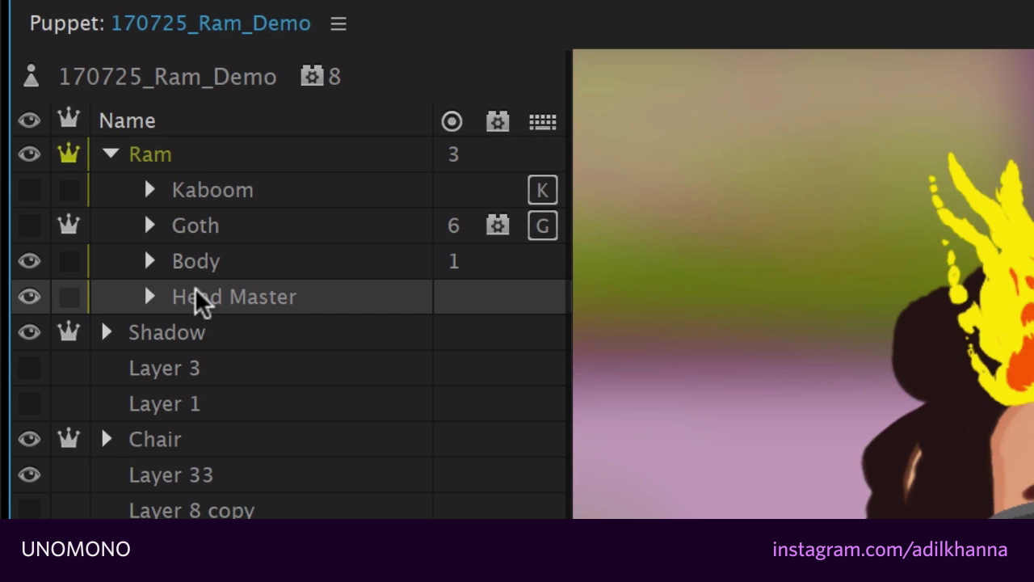
click(210, 270)
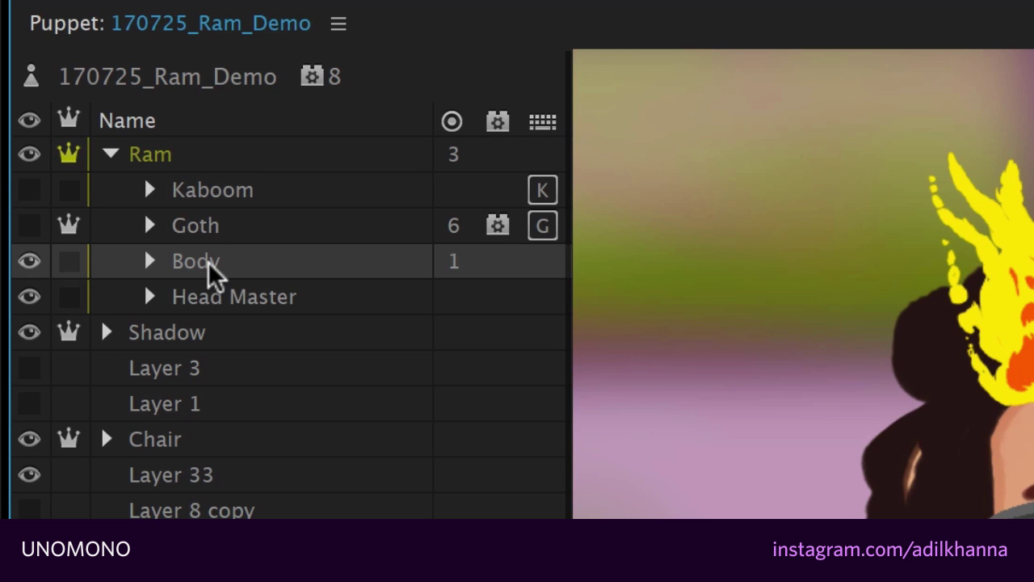
click(206, 220)
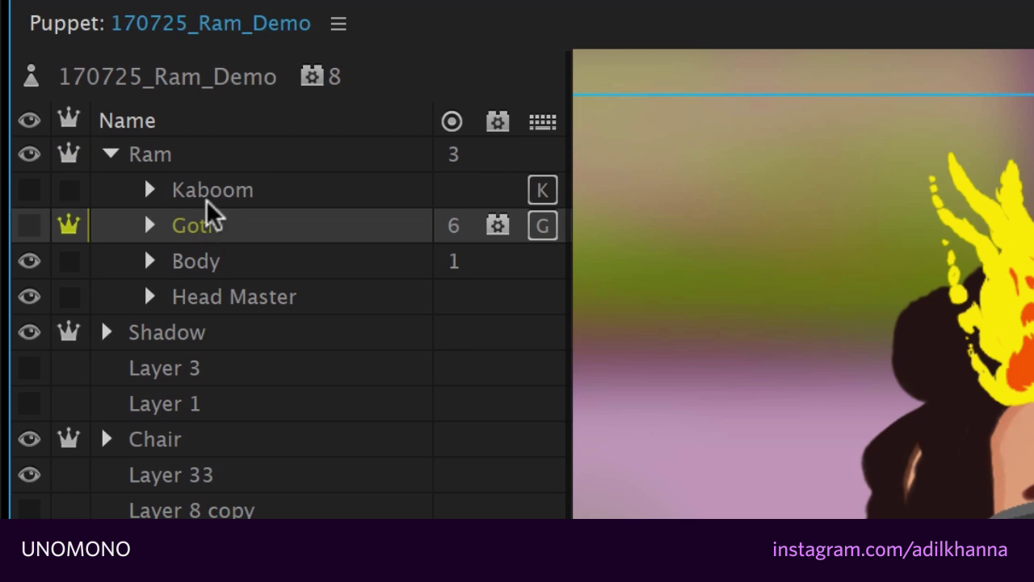
click(215, 185)
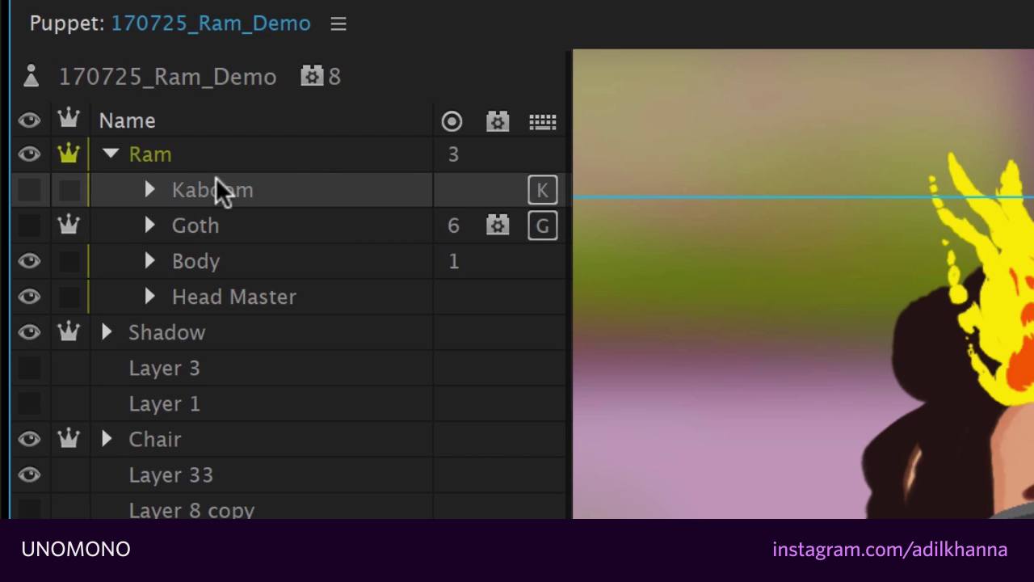
click(203, 225)
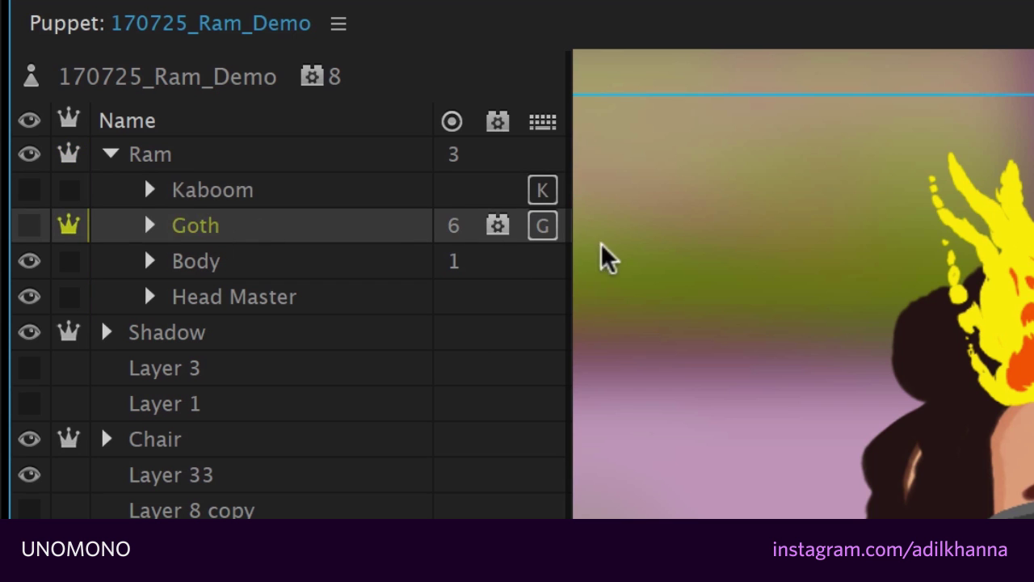
click(149, 225)
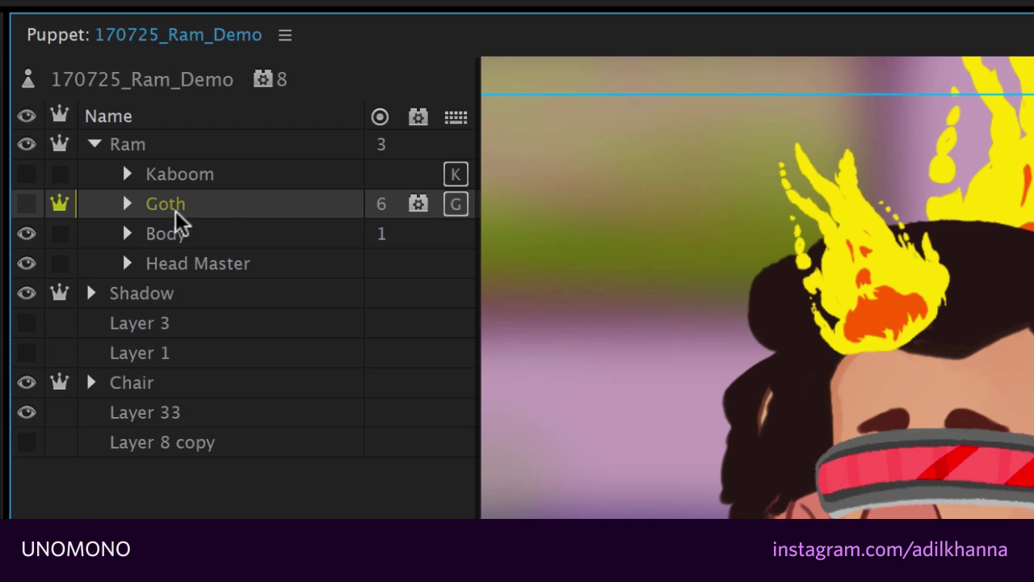
click(127, 203)
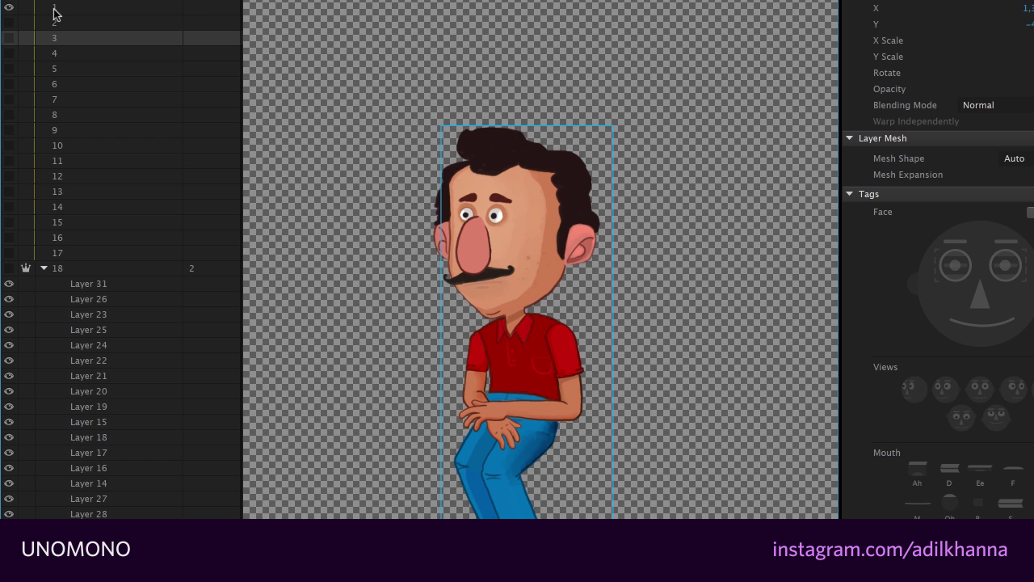
Preview cycle frames 1 through 14 by showing and then hiding each one in turn
click(9, 8)
click(8, 22)
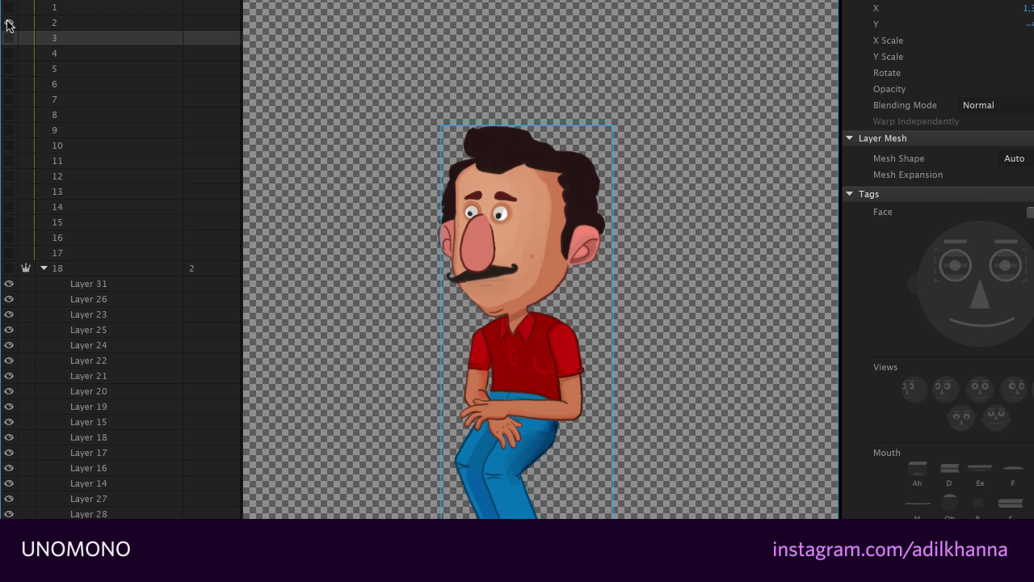
click(7, 22)
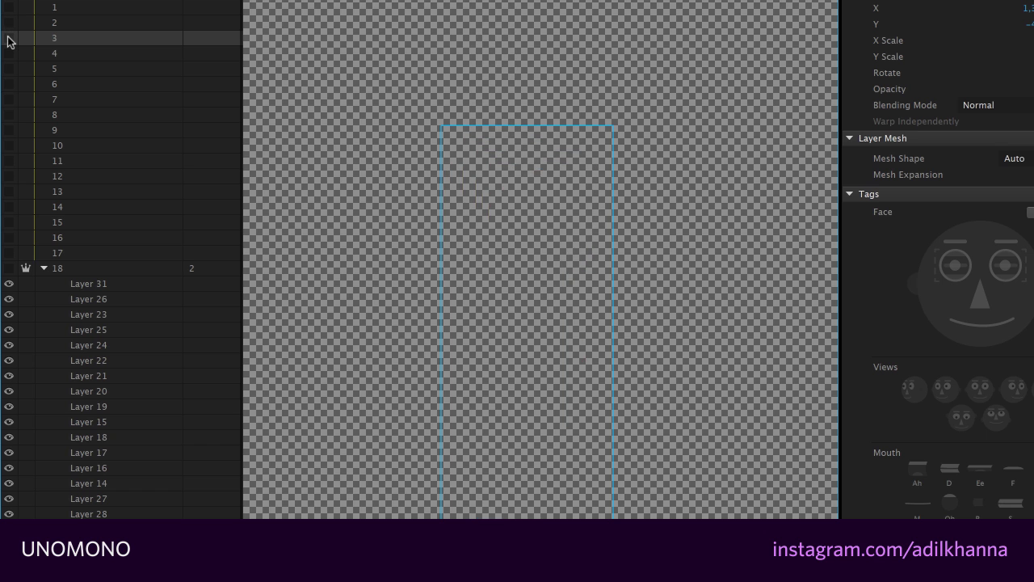
click(8, 39)
click(8, 38)
click(9, 54)
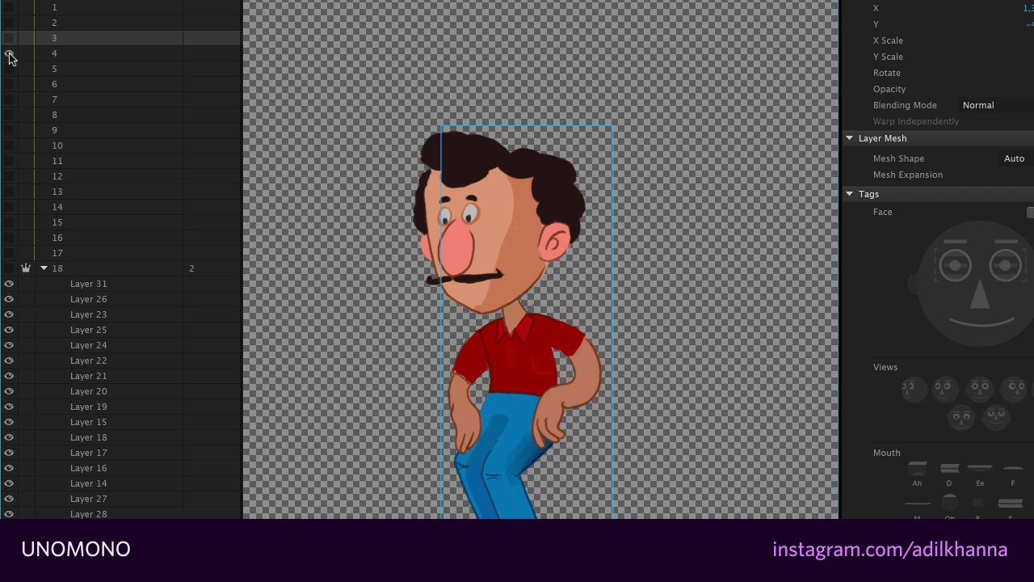
click(9, 53)
click(9, 69)
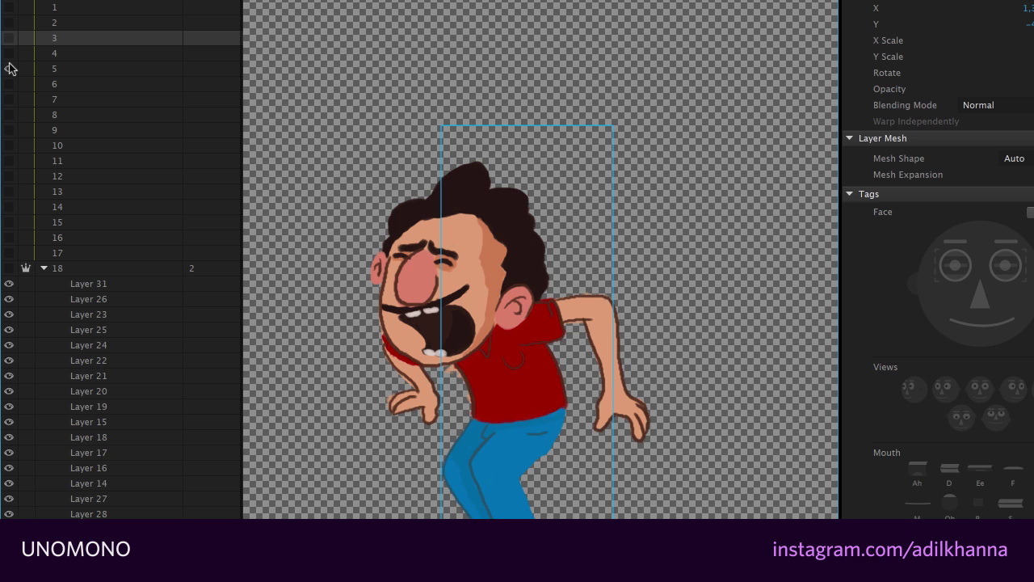
click(9, 69)
click(9, 84)
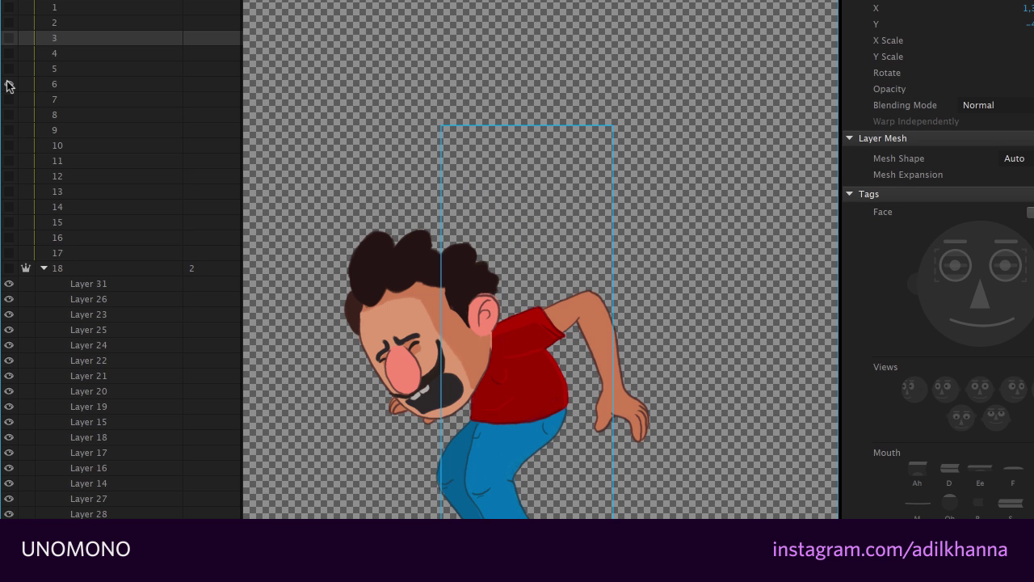
click(9, 84)
click(9, 100)
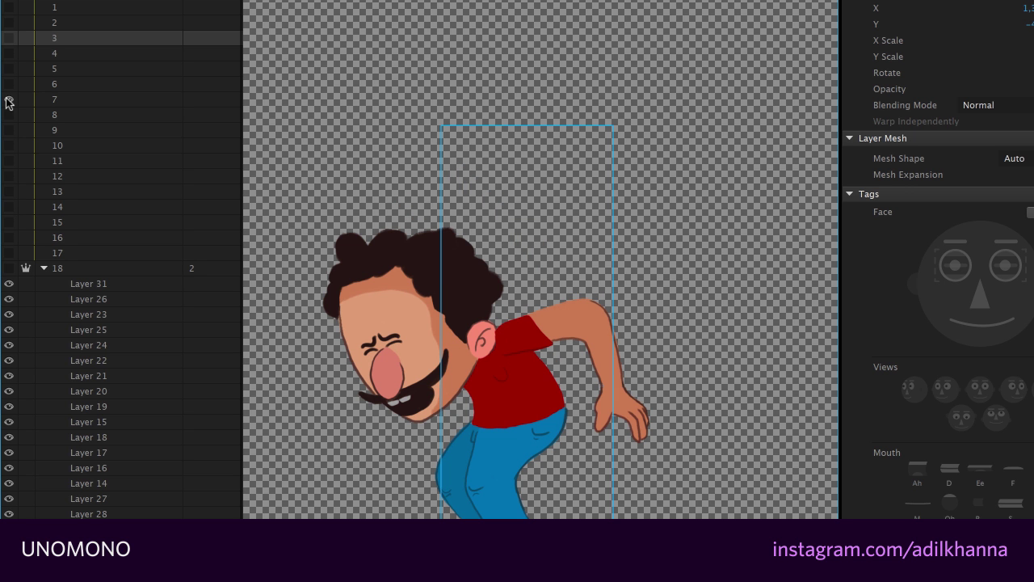
click(9, 99)
click(9, 114)
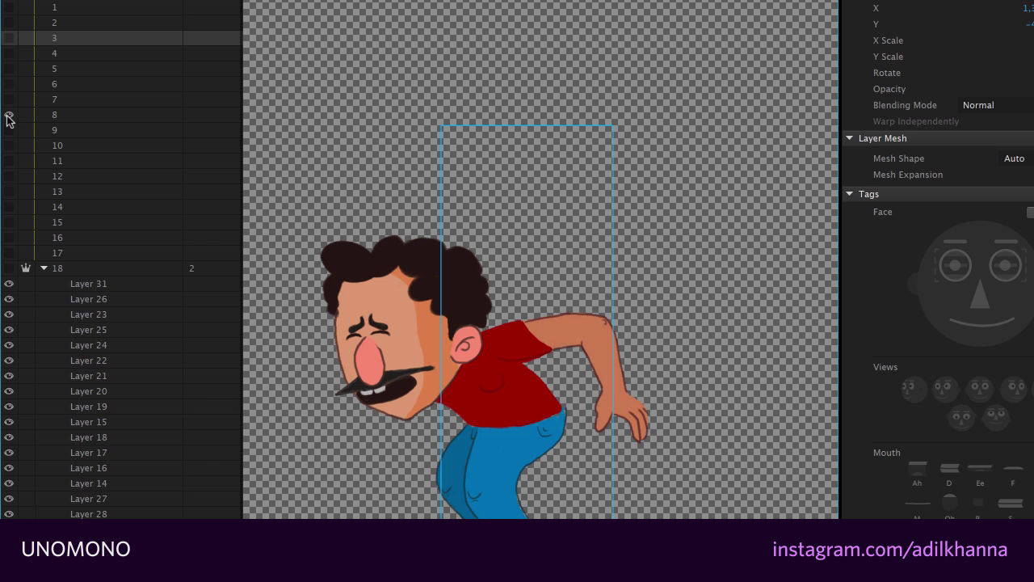
click(9, 115)
click(9, 130)
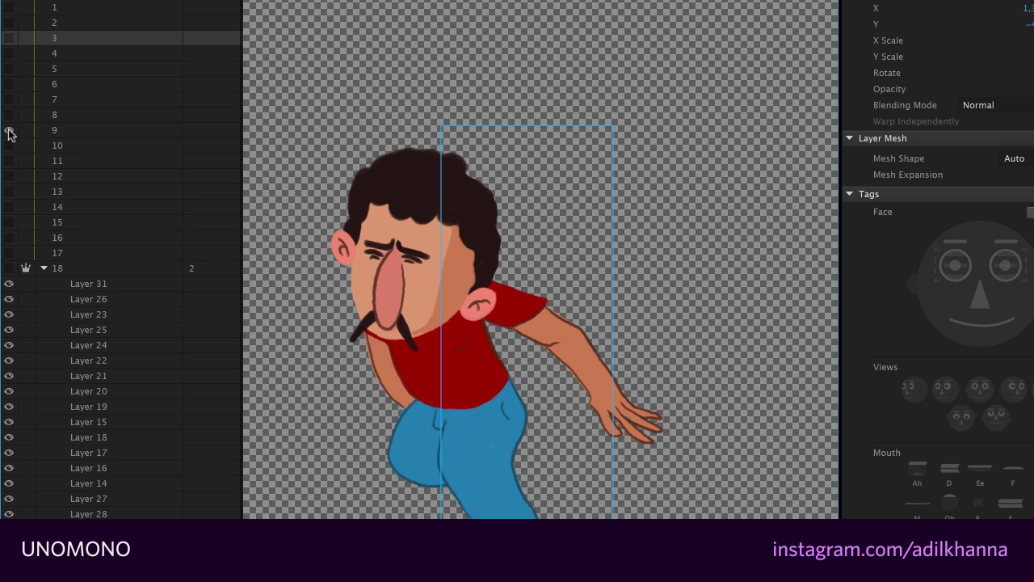
click(8, 130)
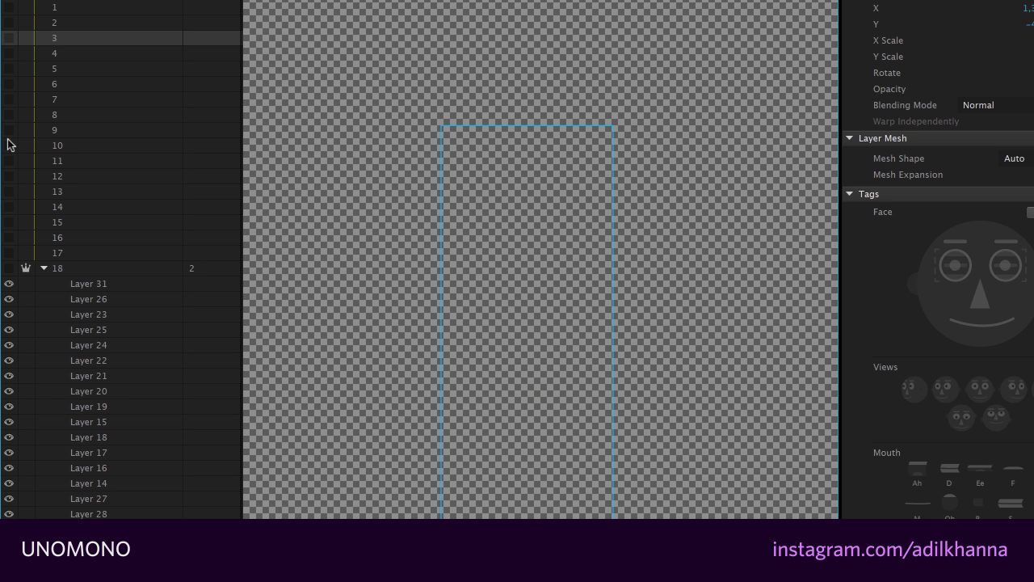
click(9, 146)
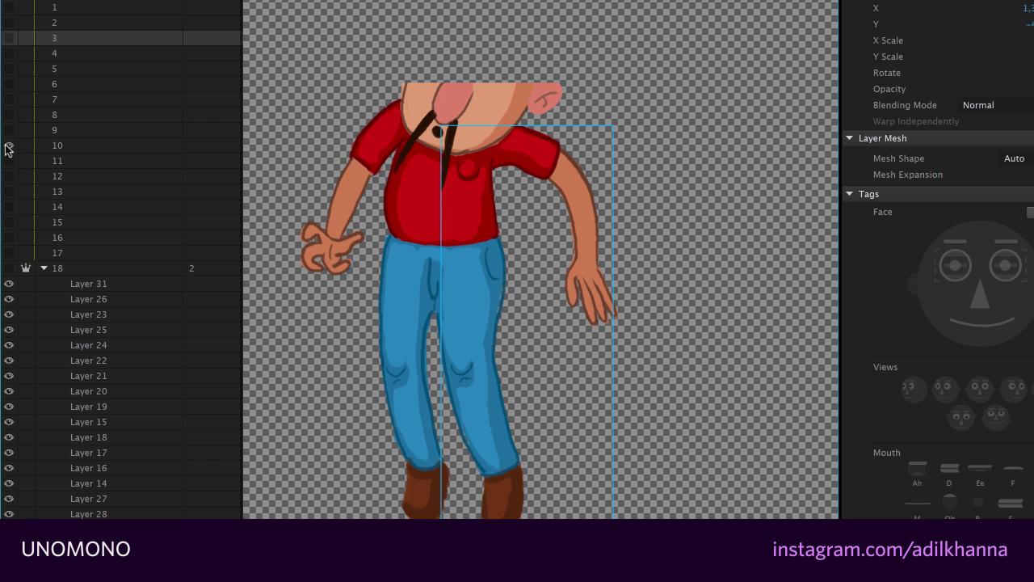
click(9, 146)
click(9, 160)
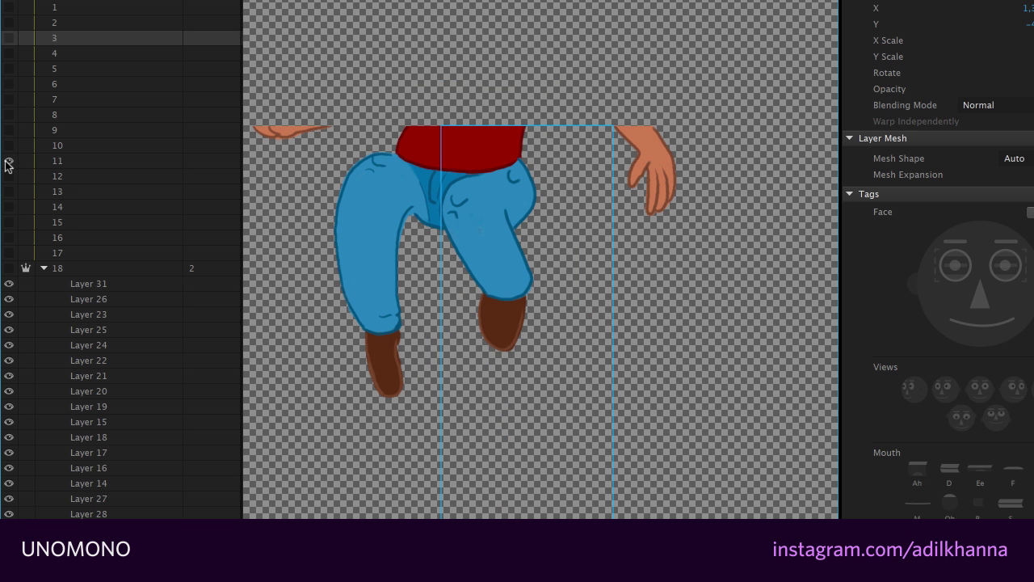
click(9, 161)
click(9, 176)
click(9, 176)
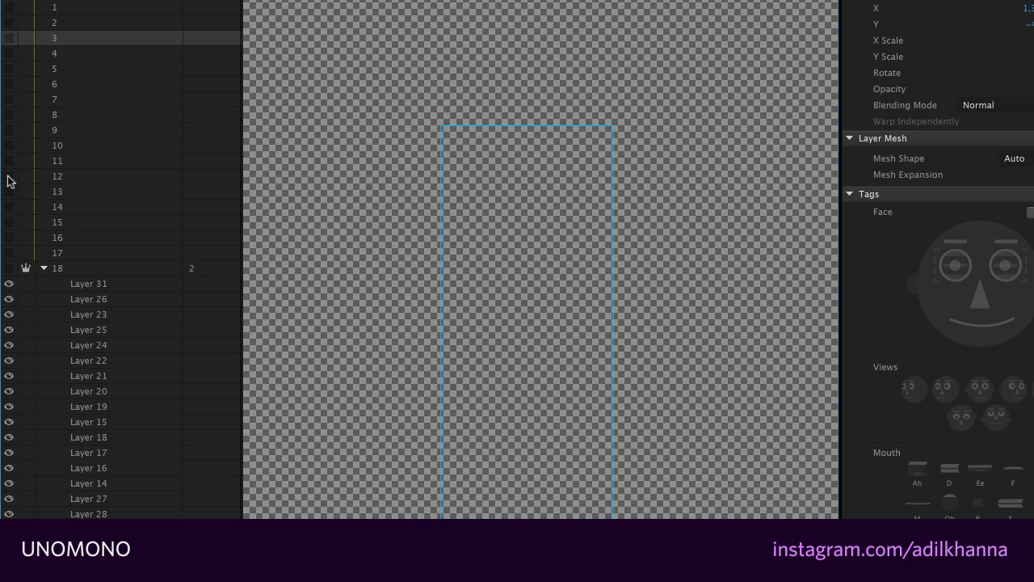
click(9, 192)
click(8, 191)
click(9, 207)
click(9, 207)
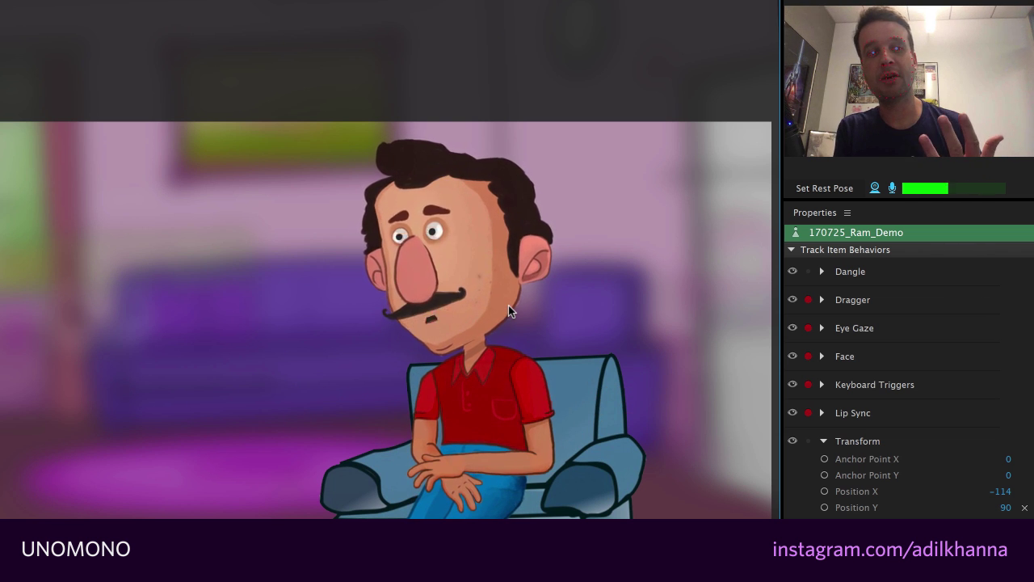
Trigger the puppet's rock pose live with the R key
key(r)
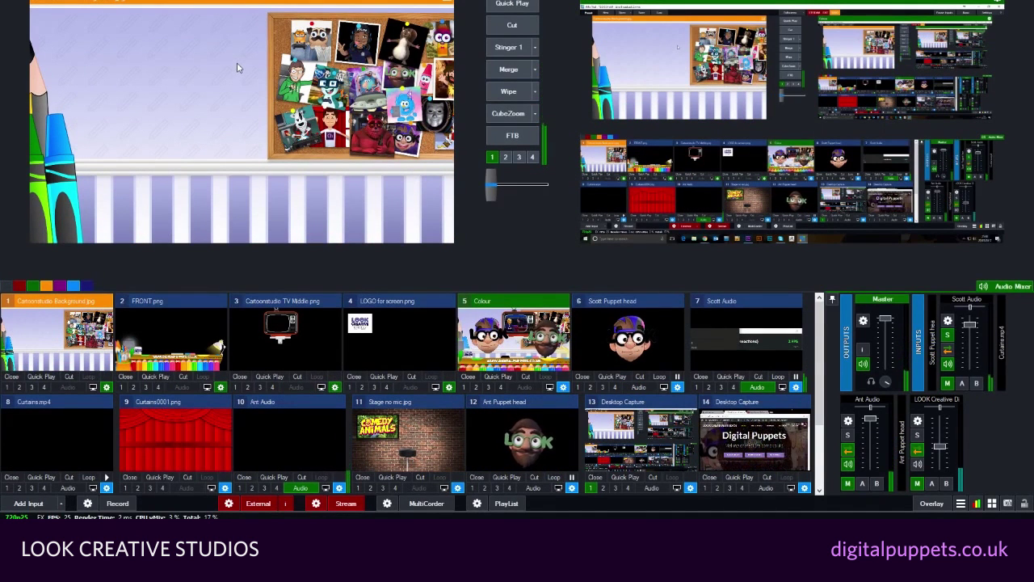
Preview the FRONT.png, TV Middle.png, logo, Scott and Ant puppet inputs, then add a Video Call input
click(172, 346)
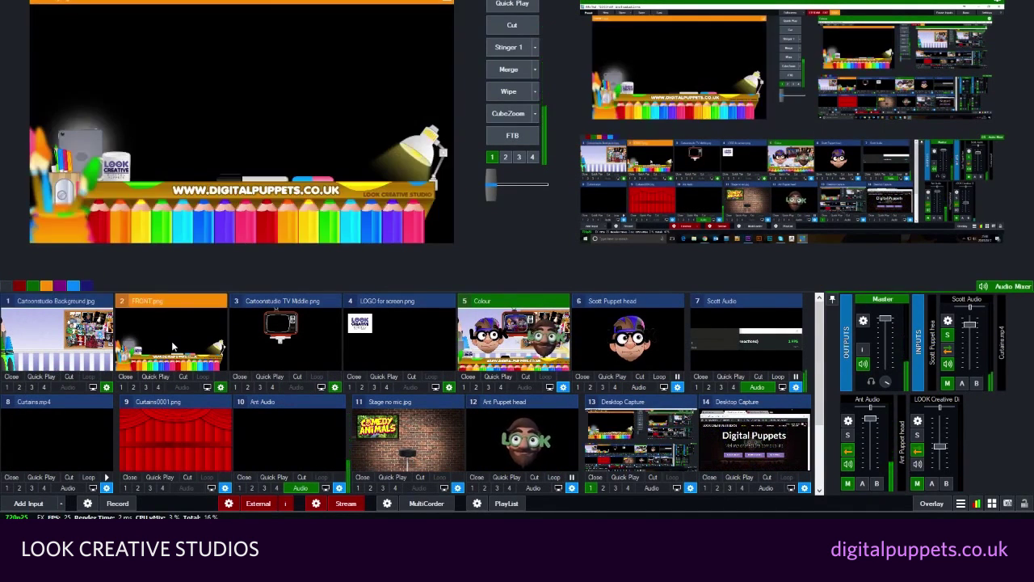
click(314, 343)
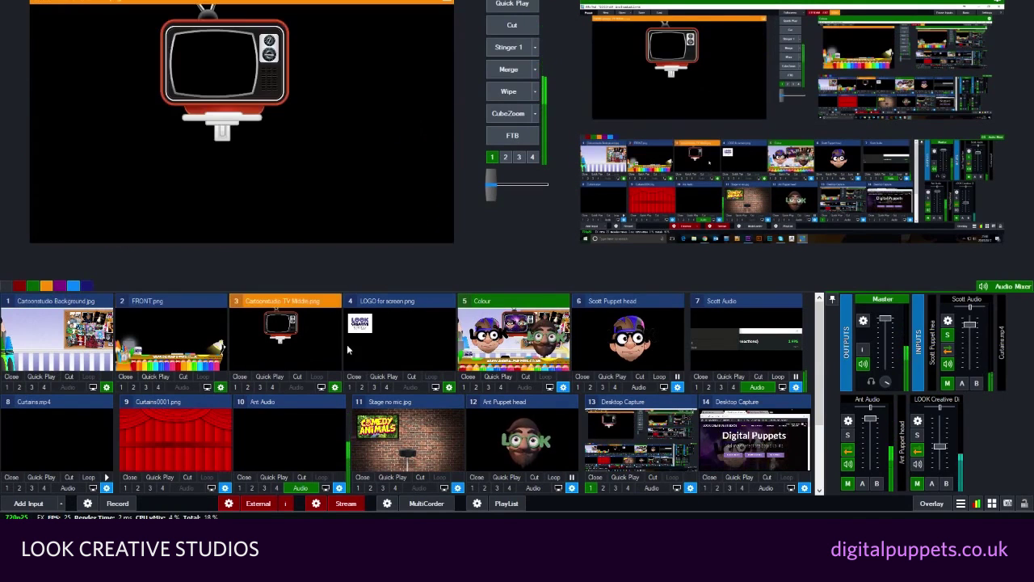
click(392, 334)
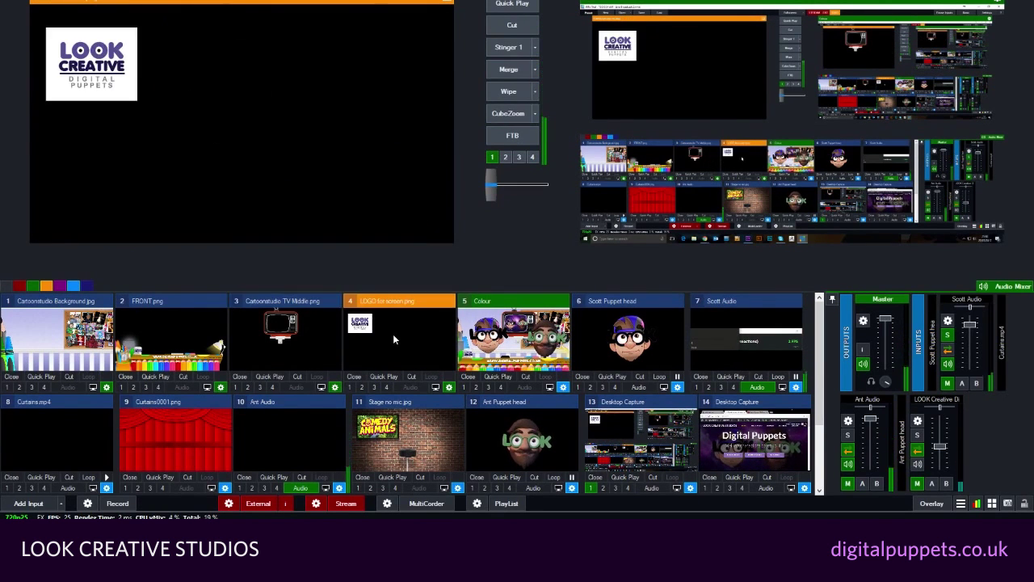
click(655, 347)
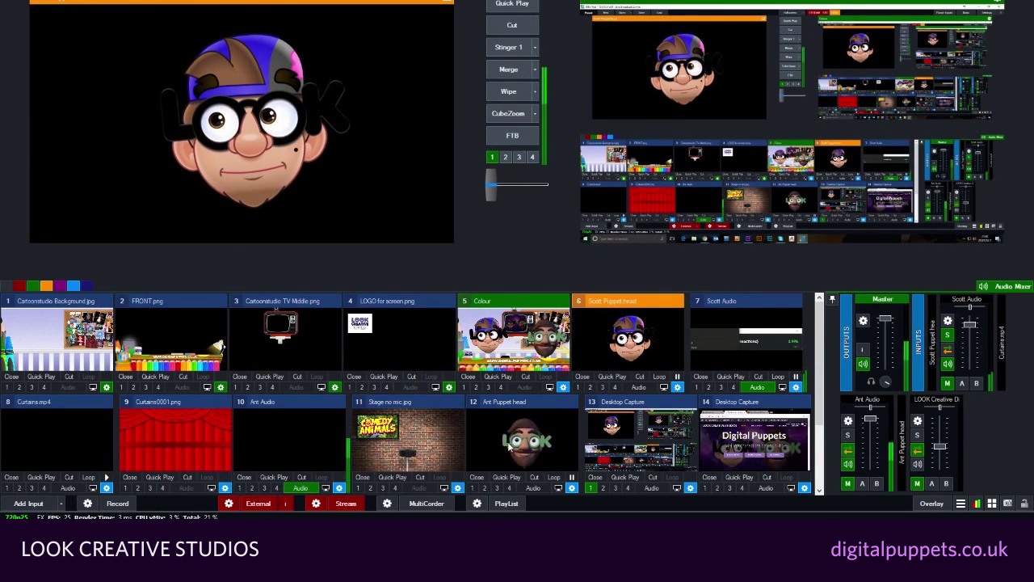
click(523, 444)
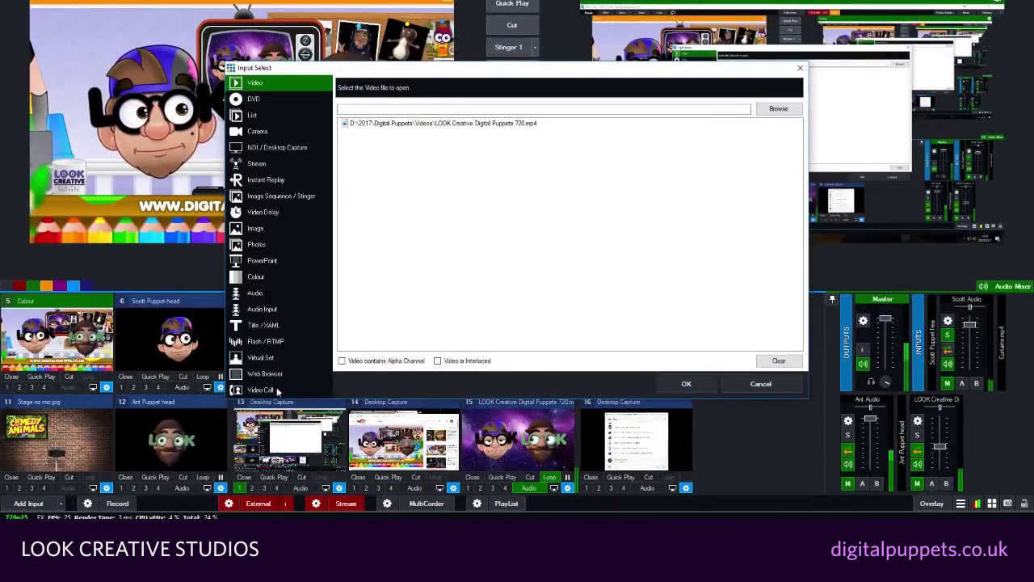
click(277, 391)
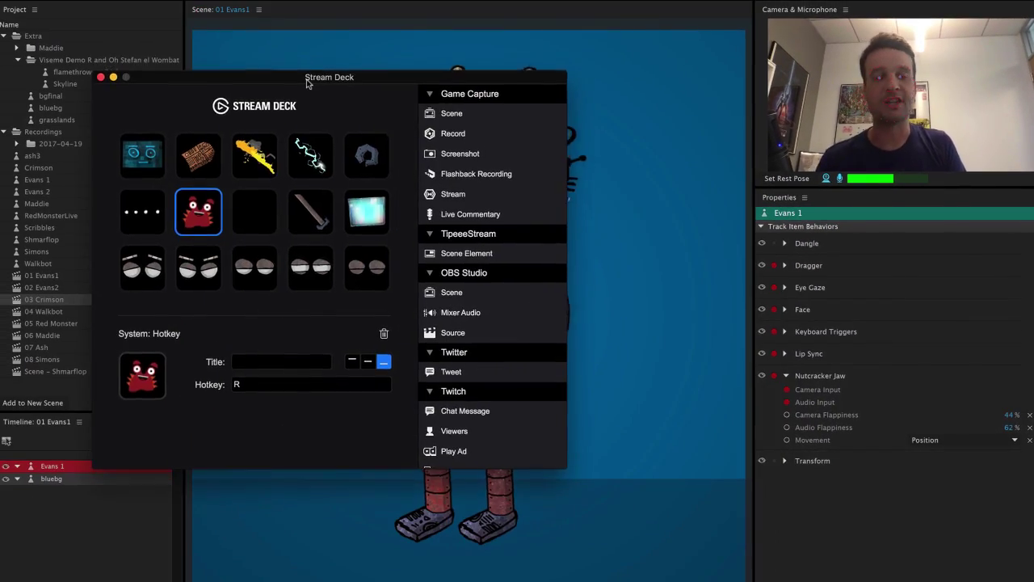
Assign a System Hotkey action to an empty Stream Deck key
drag(307, 83, 242, 136)
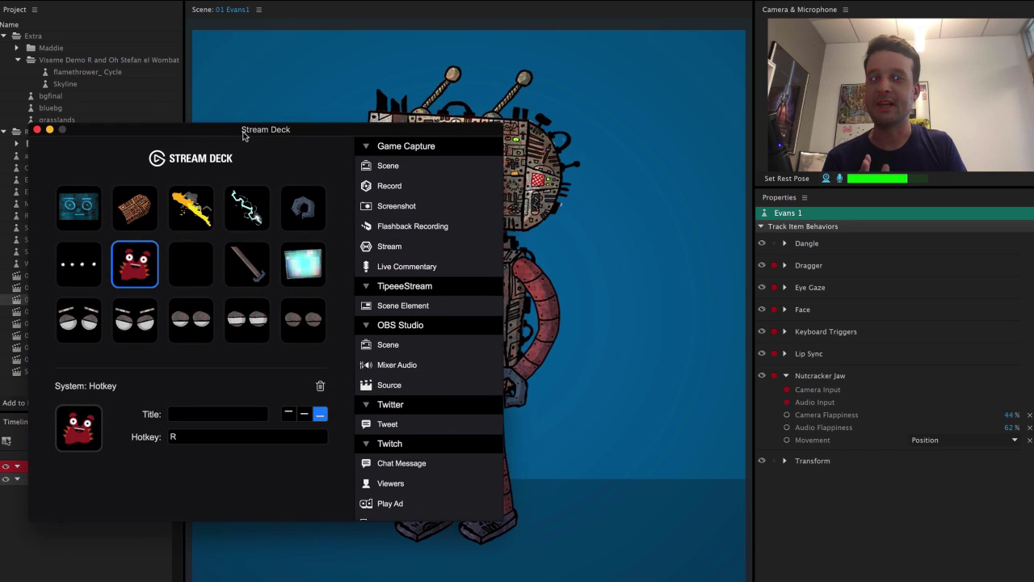
click(191, 270)
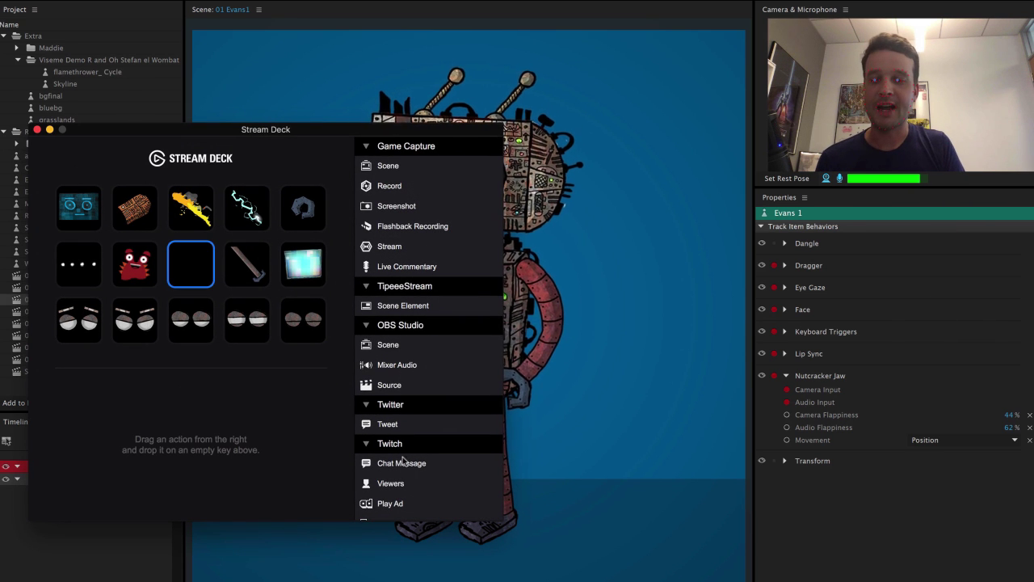
scroll(403, 462, down, 5)
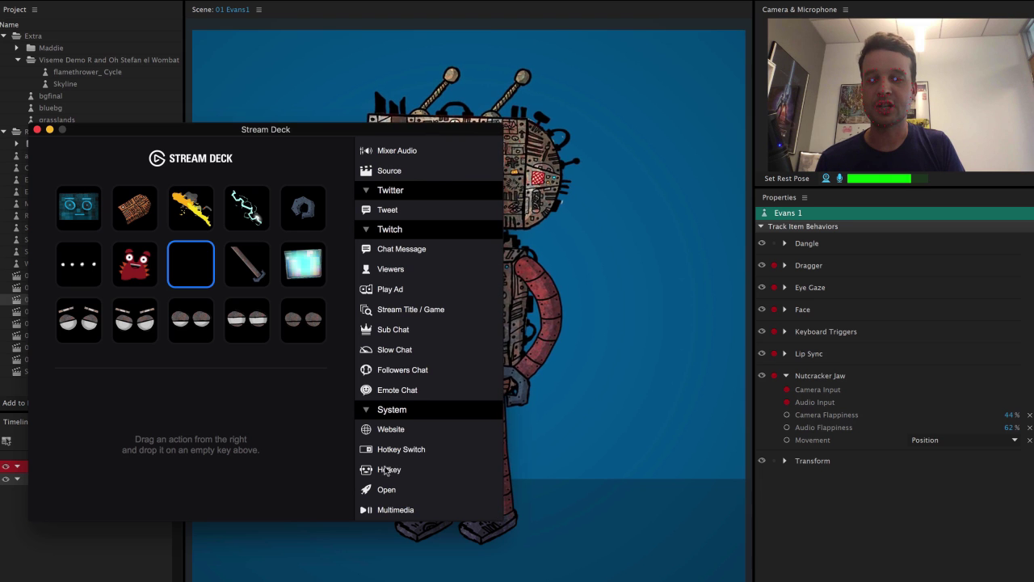
drag(337, 436, 191, 269)
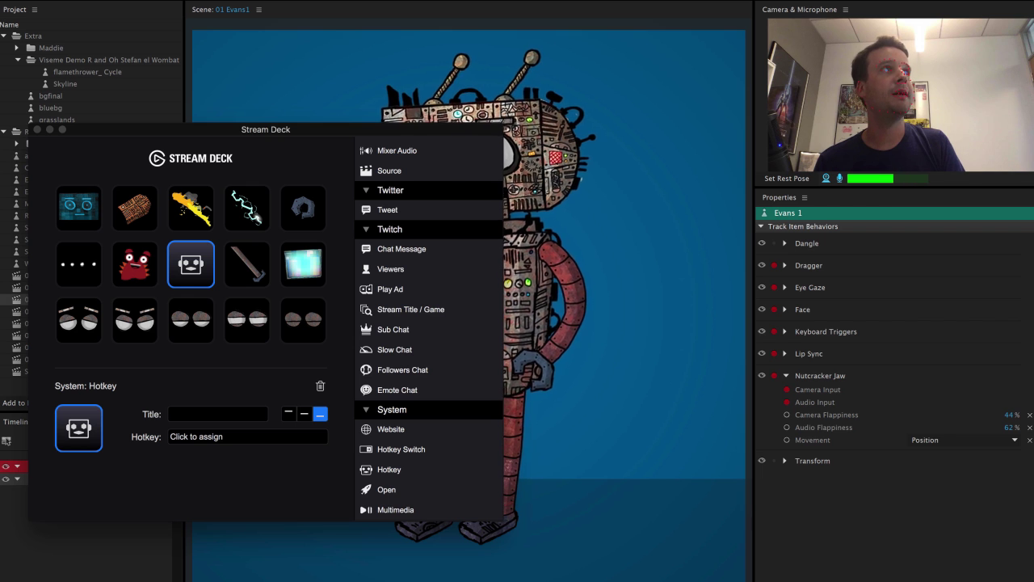
Set 9.jpg as the key's icon, then fire the robot's face-swap and lightning triggers
click(863, 327)
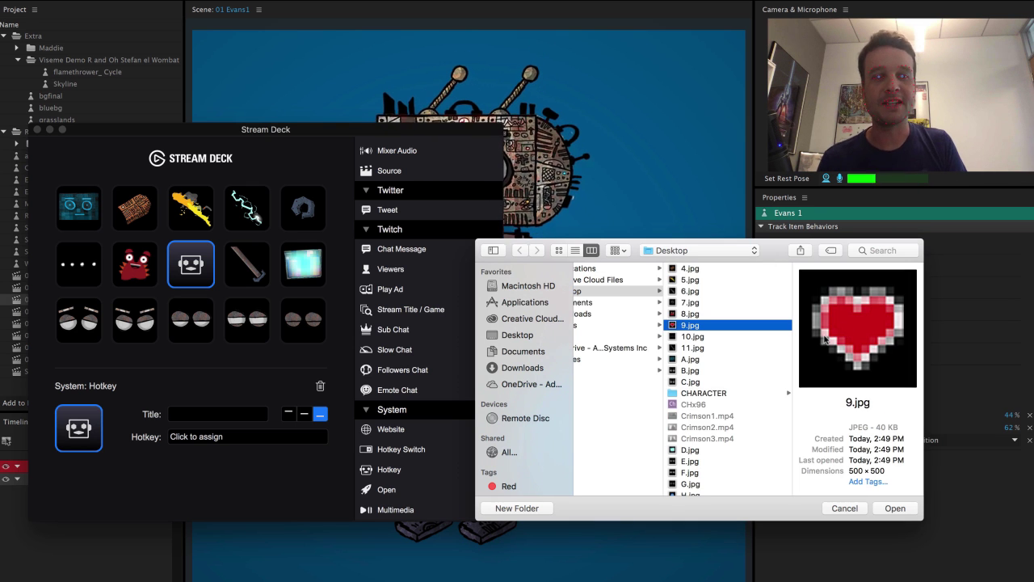
click(895, 508)
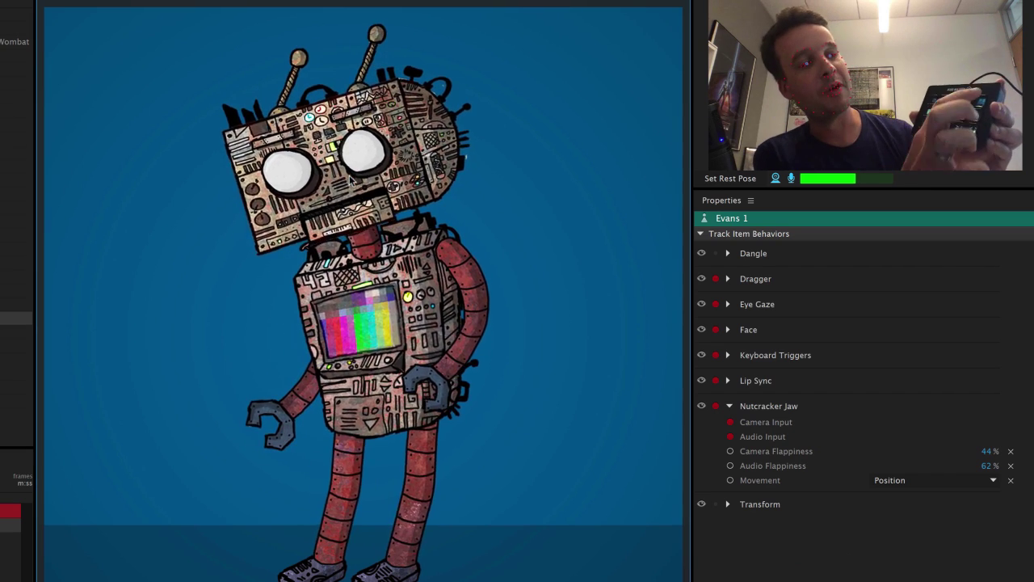
key(1)
key(1)
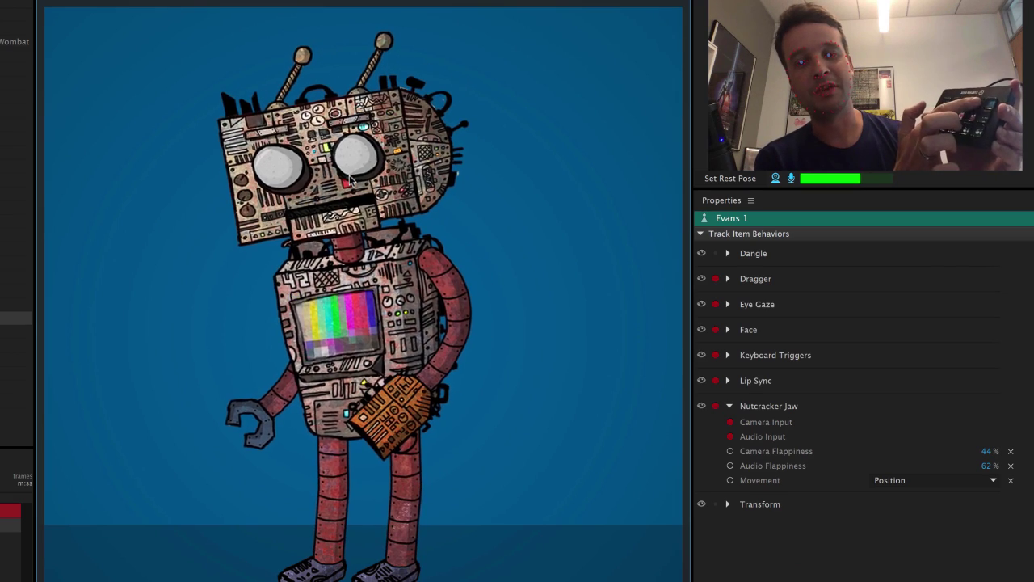
key(2)
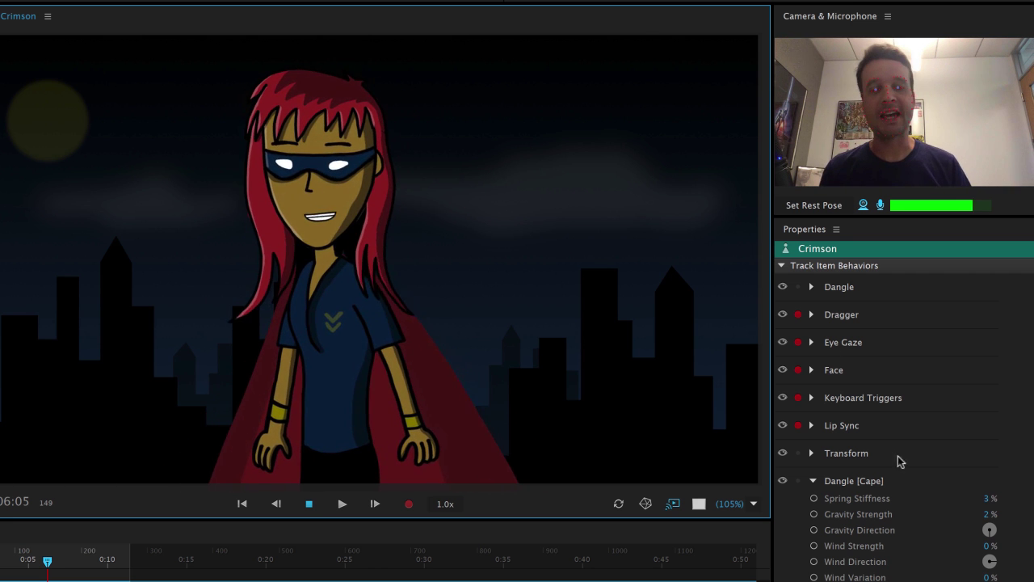
Set Wind Strength to 20%, then test the F fireball trigger while dragging Crimson's hands
drag(989, 548, 1018, 556)
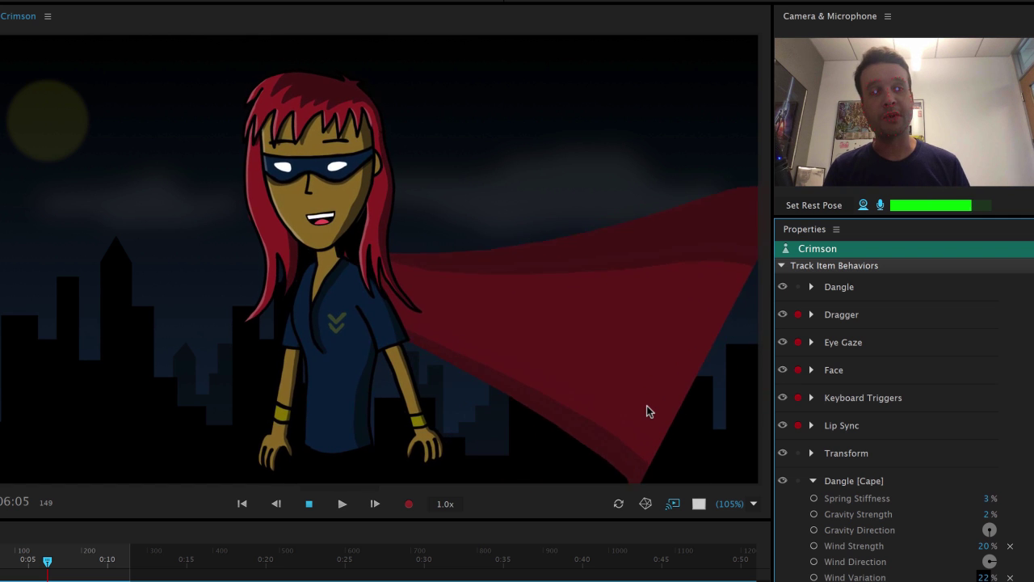
key(f)
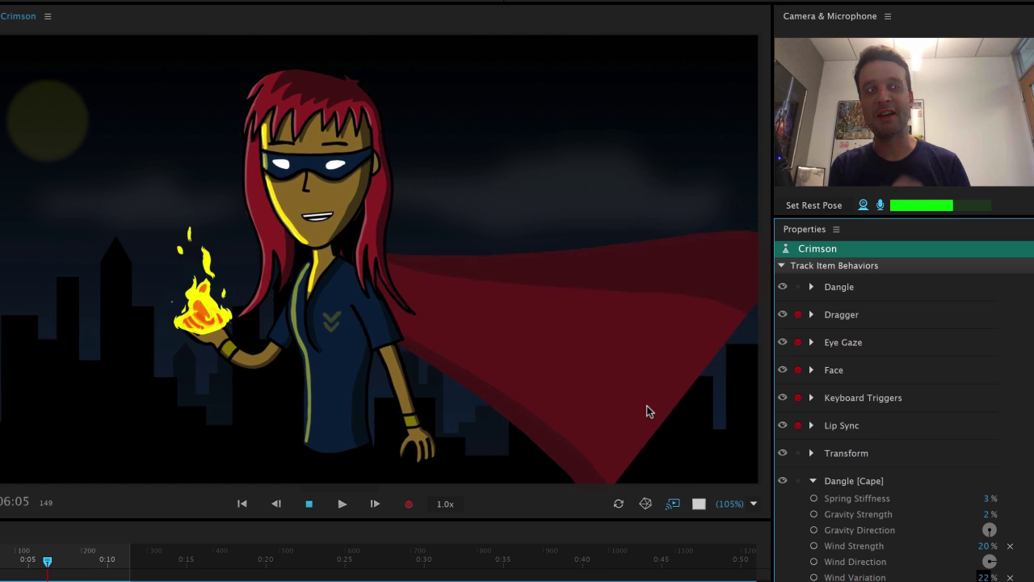
key(f)
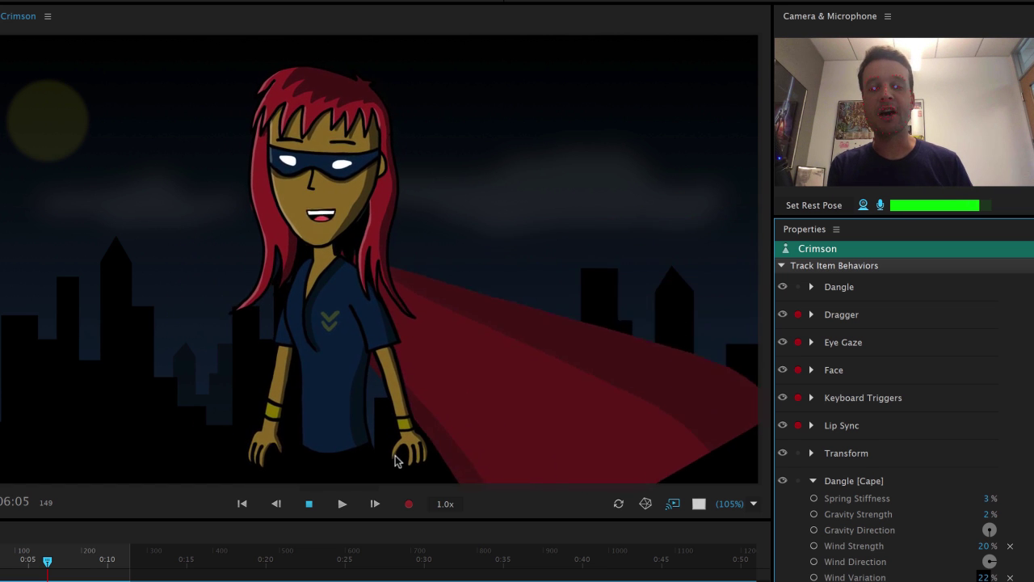
drag(408, 445, 276, 414)
key(f)
key(f)
key(f)
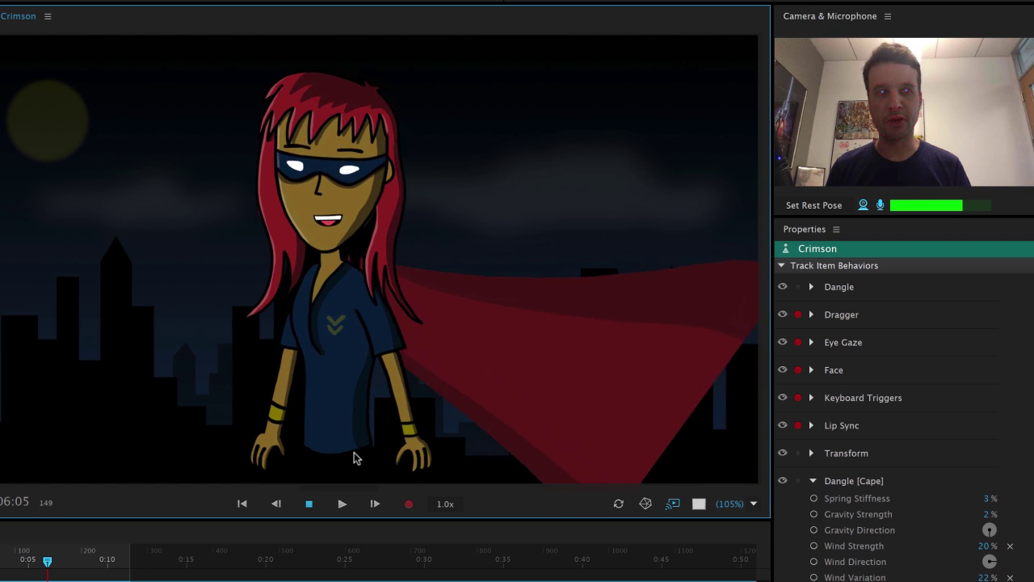
key(f)
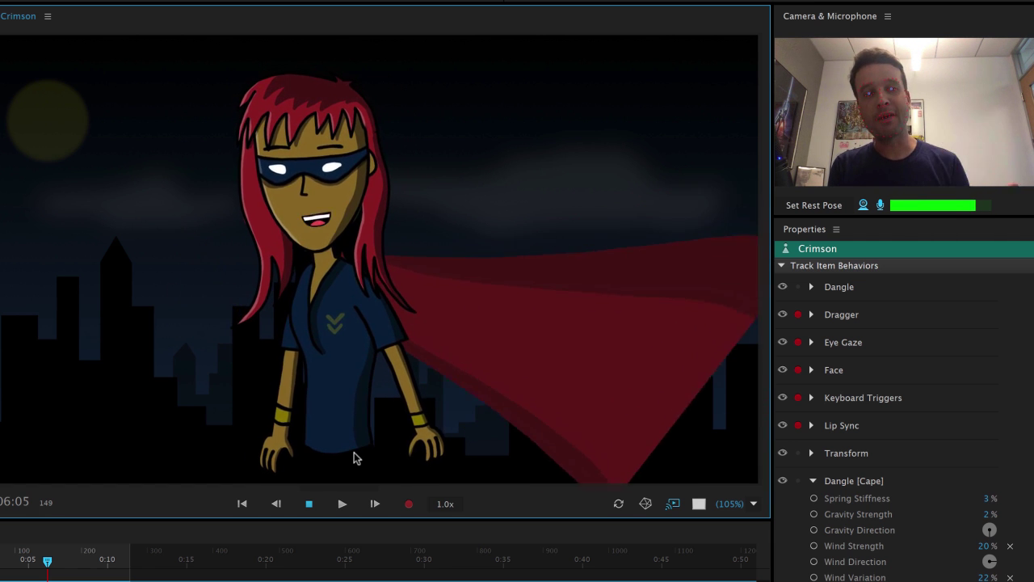
key(f)
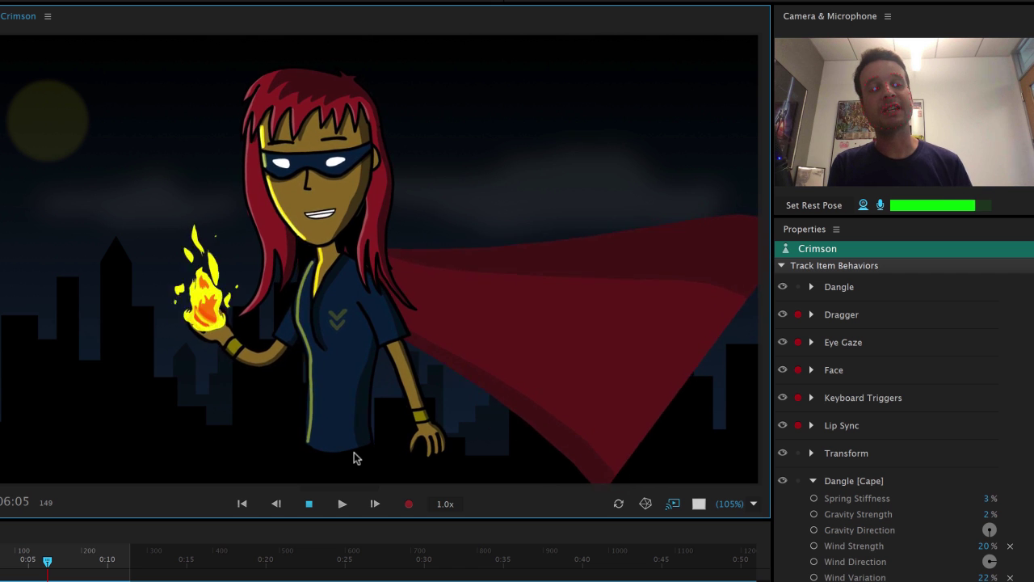
key(f)
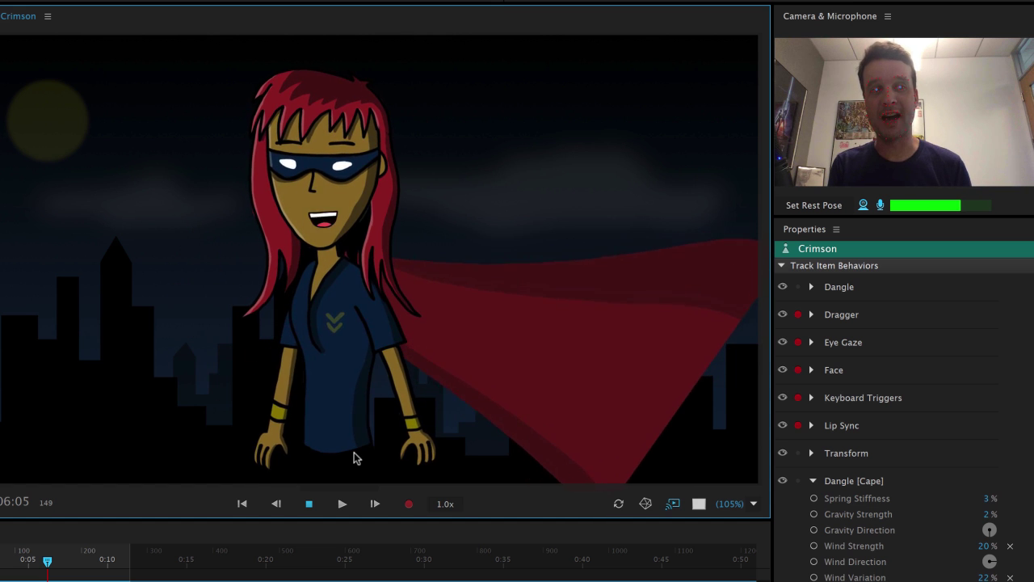
key(f)
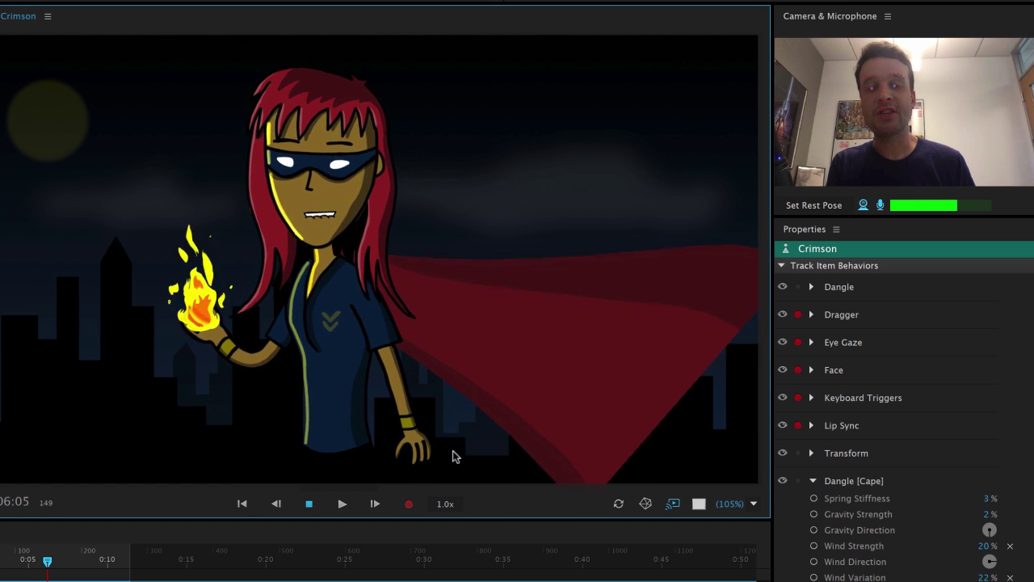
drag(441, 455, 322, 354)
key(f)
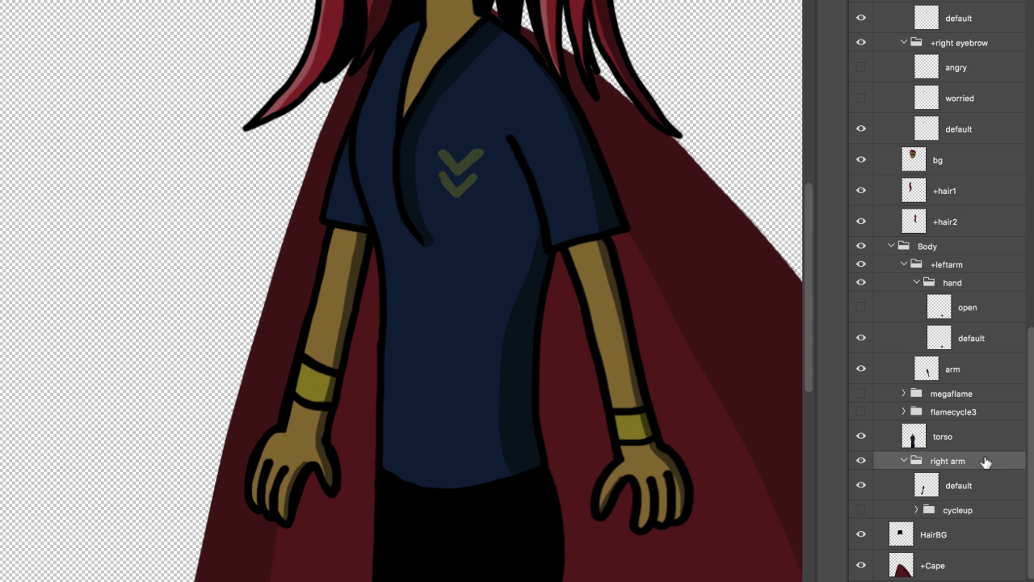
Inspect the right arm's cycleup frames, then delete the cycleup group
click(971, 495)
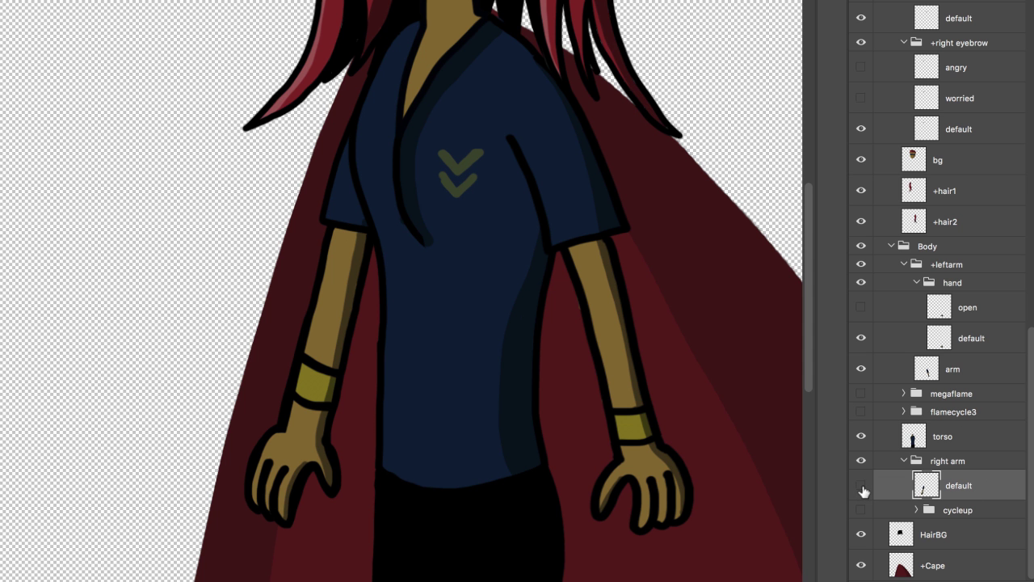
click(861, 486)
click(861, 486)
click(861, 510)
click(916, 510)
scroll(970, 509, down, 2)
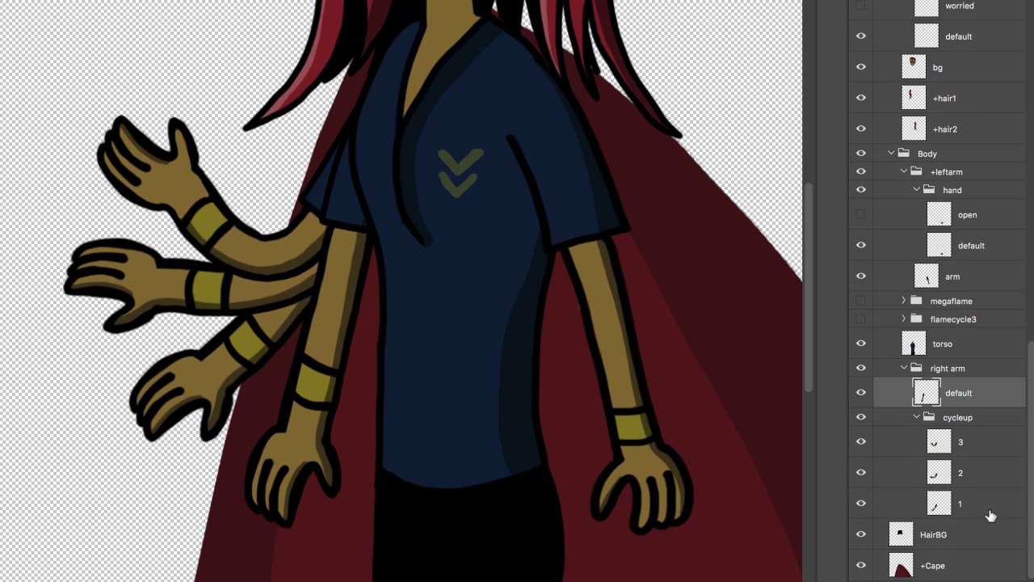
click(974, 502)
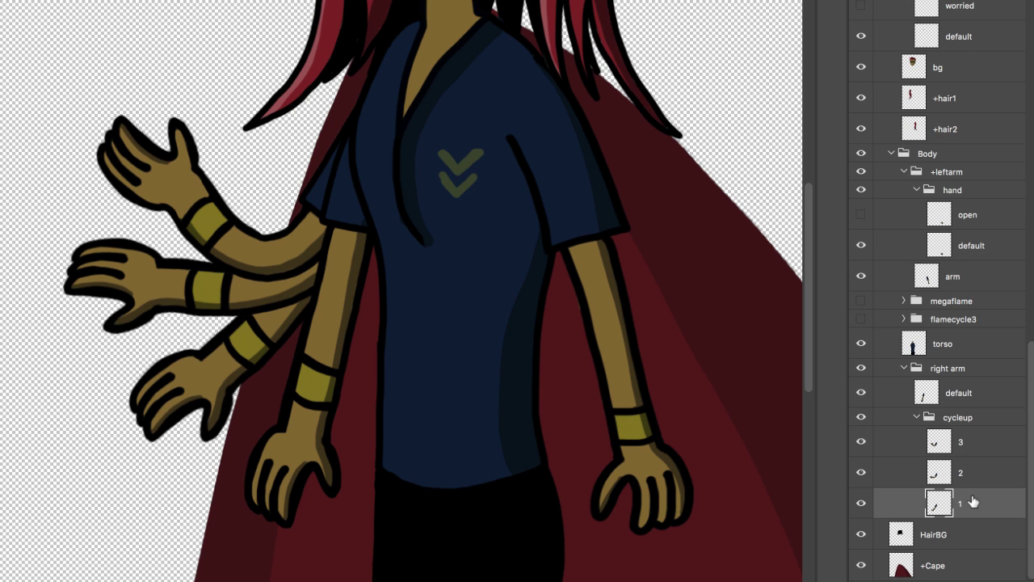
click(969, 471)
click(975, 451)
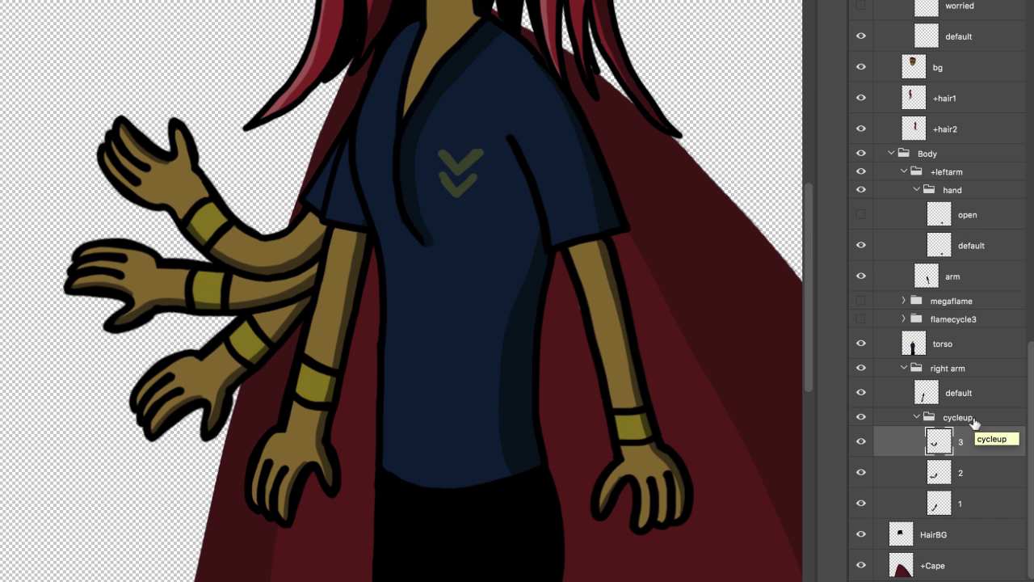
click(973, 423)
key(Delete)
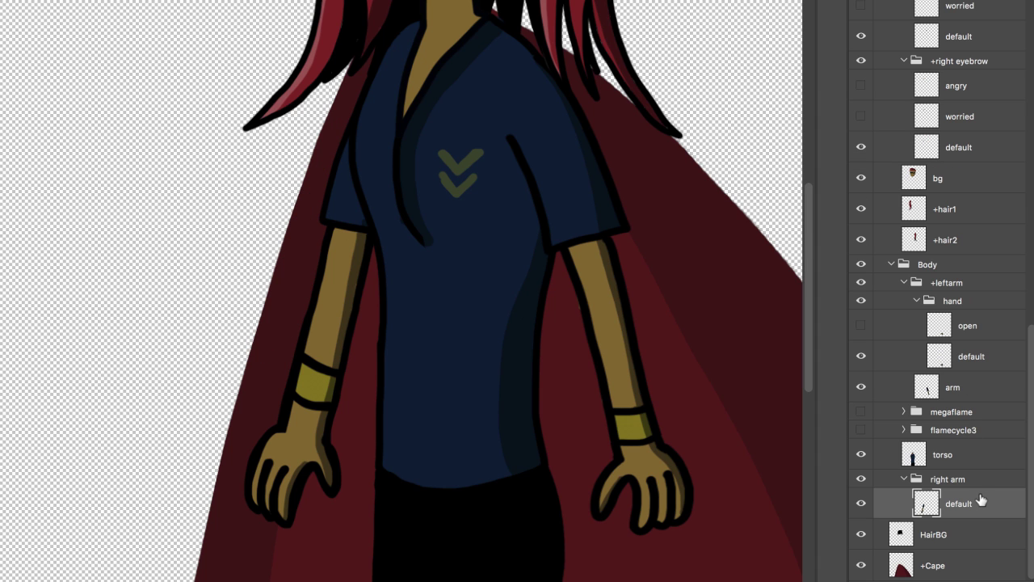
Duplicate the right arm's default layer and rename the copy to 2
key(ctrl+j)
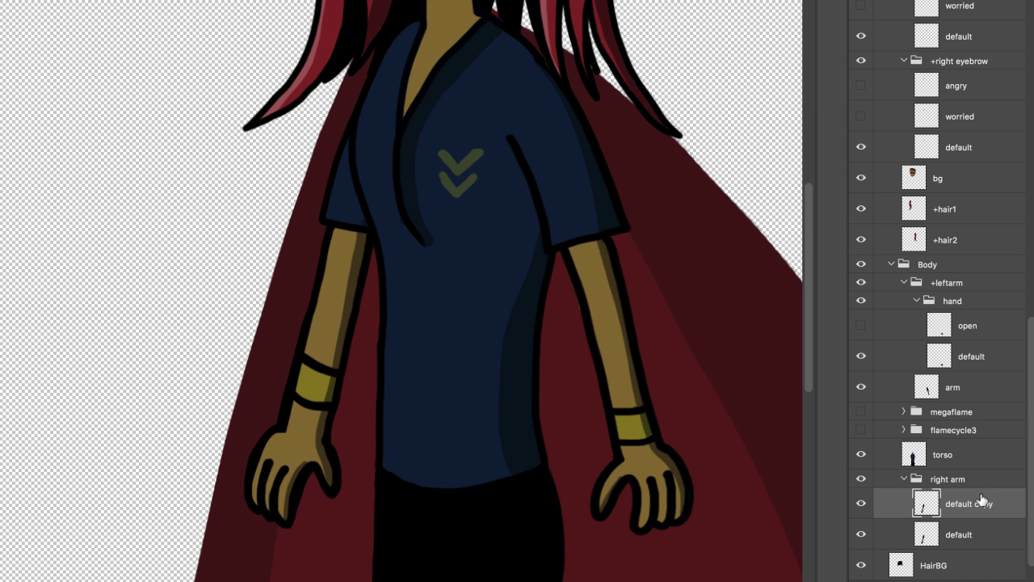
double_click(976, 505)
text(2)
key(Return)
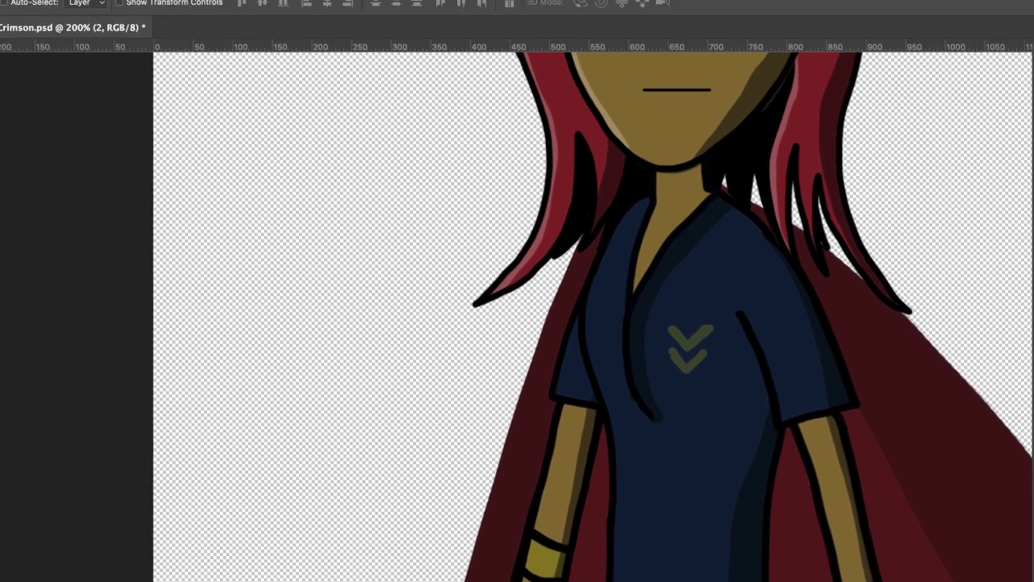
Puppet Warp layer 2, pinning shoulder, elbow and wrist, then drag the forearm and hand up and outward
click(175, 7)
click(258, 315)
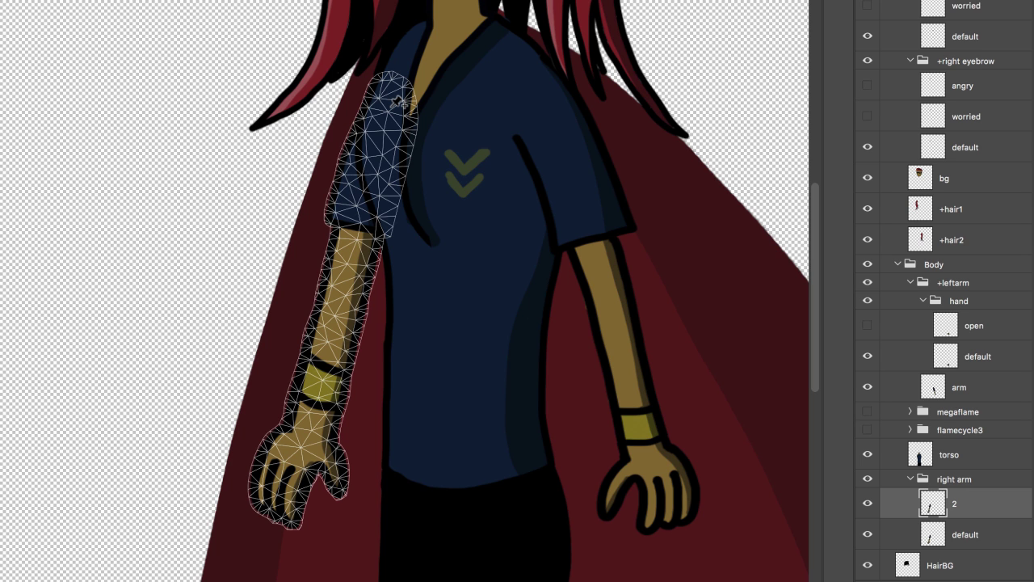
click(391, 106)
click(344, 281)
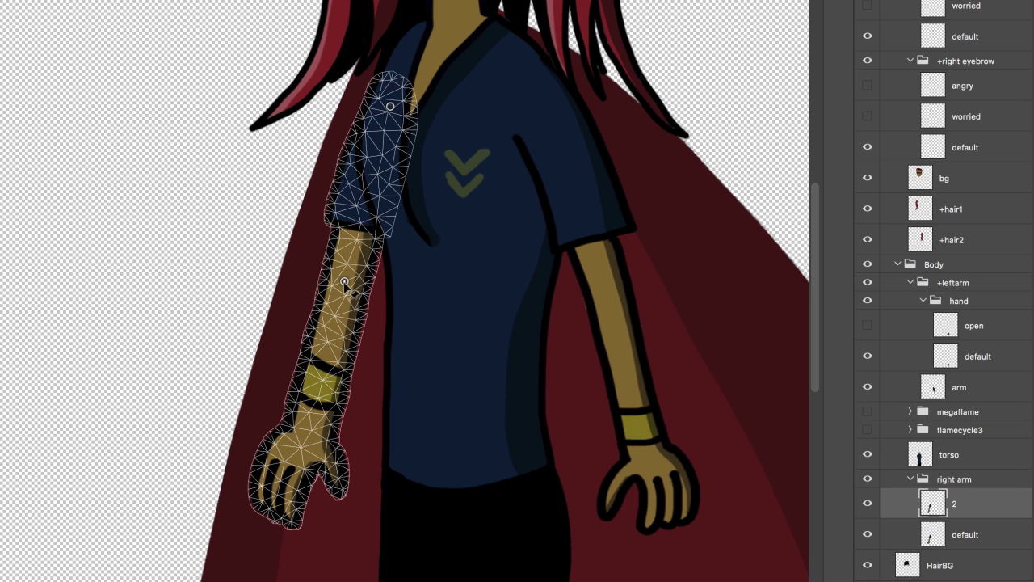
click(299, 435)
drag(299, 434, 222, 269)
drag(344, 281, 293, 211)
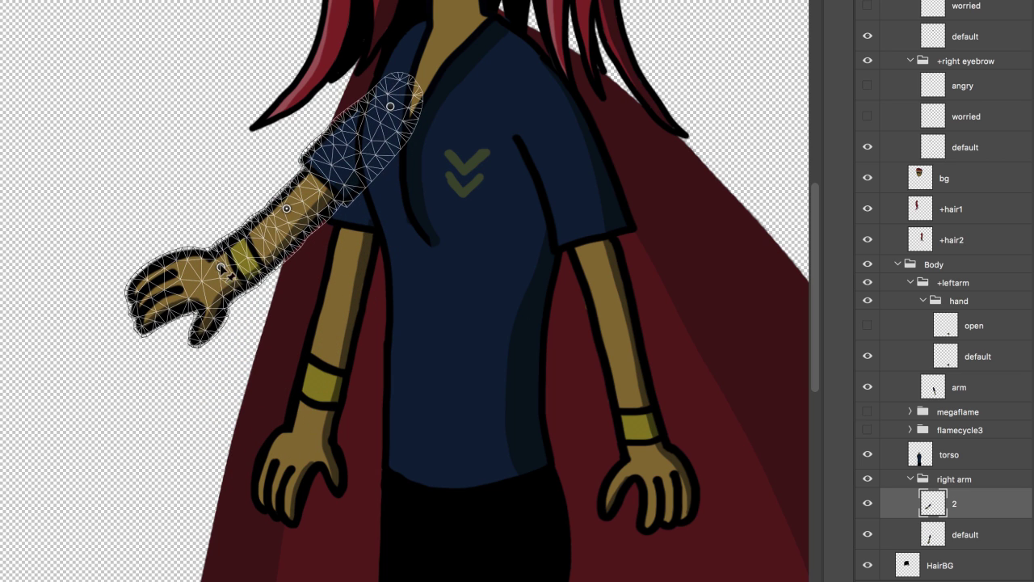
drag(221, 266, 164, 174)
drag(287, 210, 268, 191)
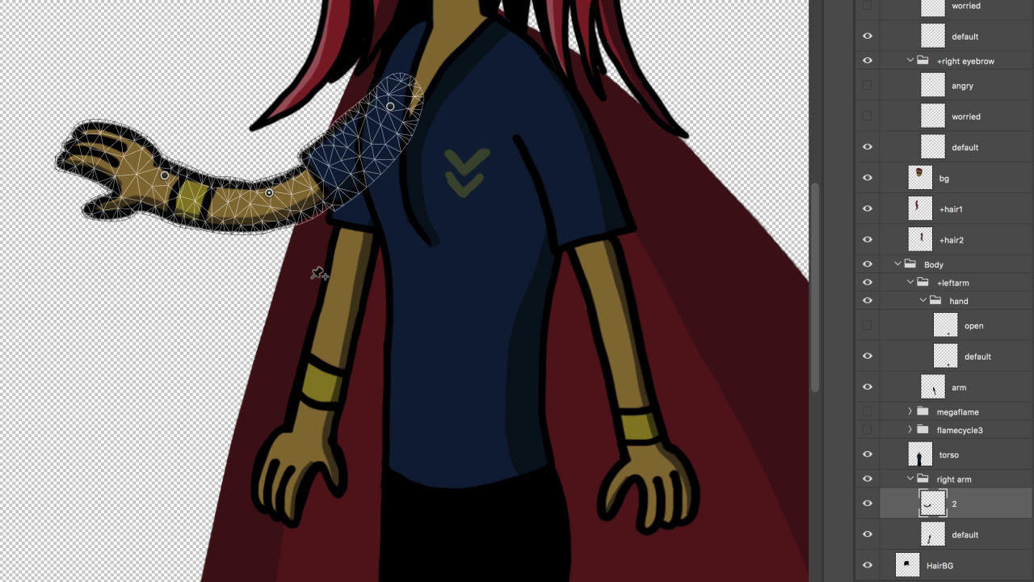
Commit the warp, lasso the hand with the Polygonal Lasso, and cut-paste it onto a new layer
key(Return)
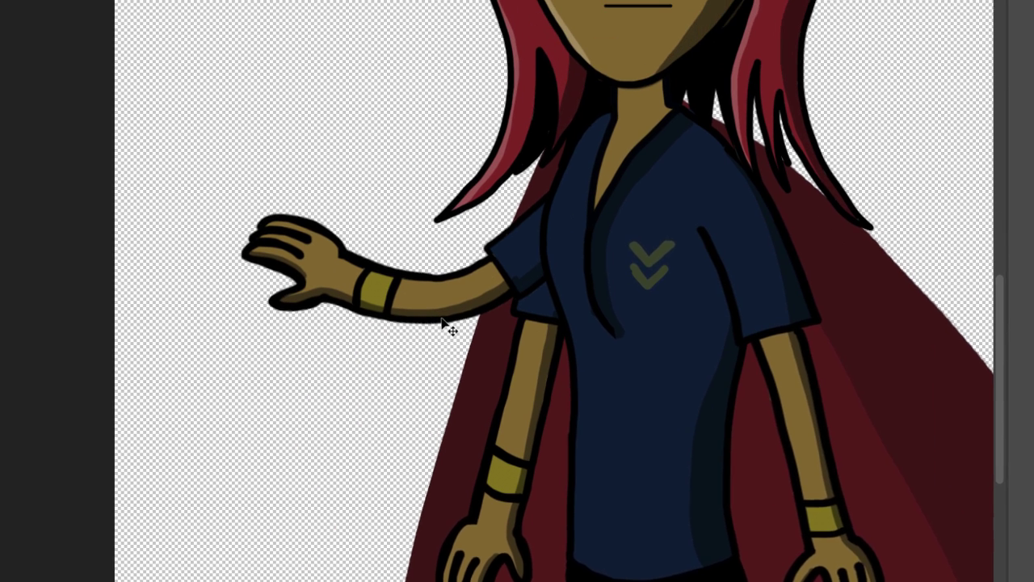
key(l)
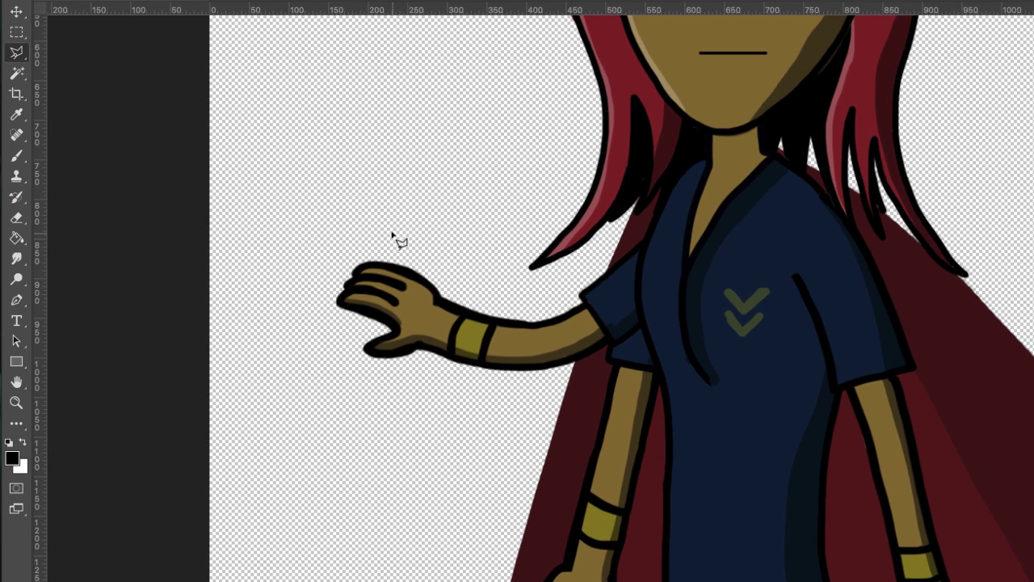
click(392, 233)
click(300, 261)
click(314, 389)
click(424, 397)
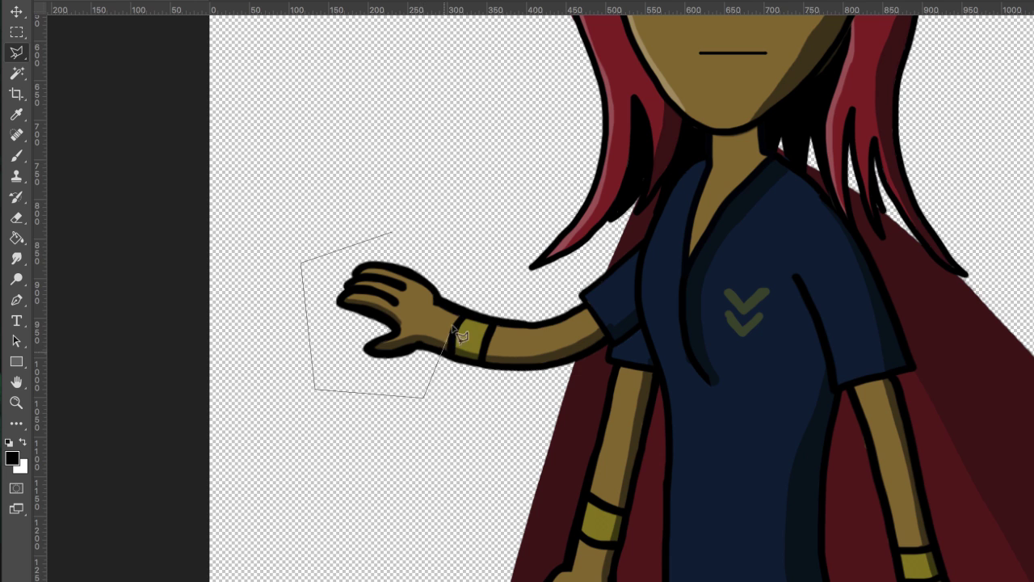
click(457, 277)
click(397, 234)
key(ctrl+x)
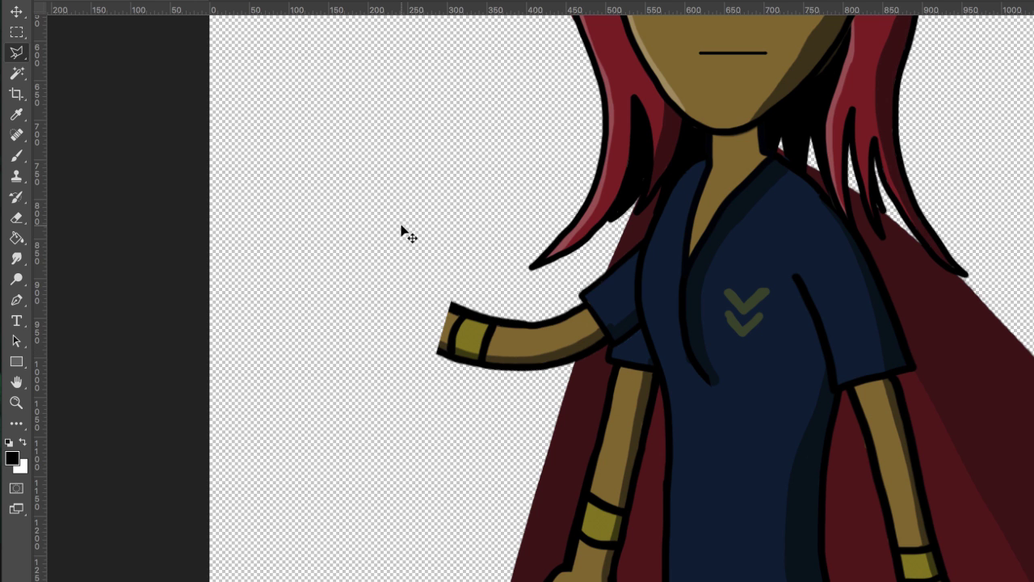
key(ctrl+v)
Flip the pasted hand, rotate it about 40° clockwise, and nudge it onto the wrist
click(15, 12)
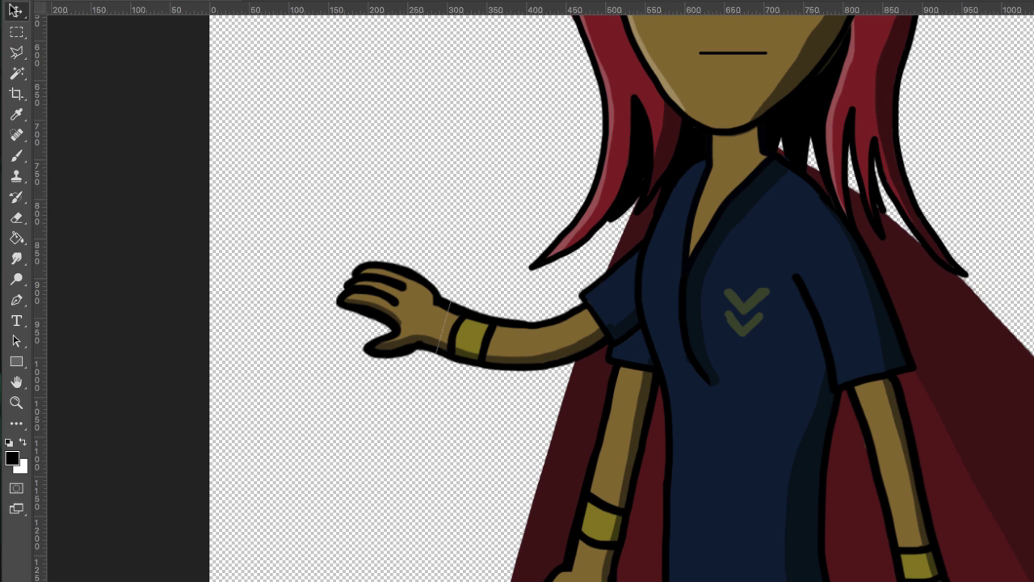
key(ctrl+t)
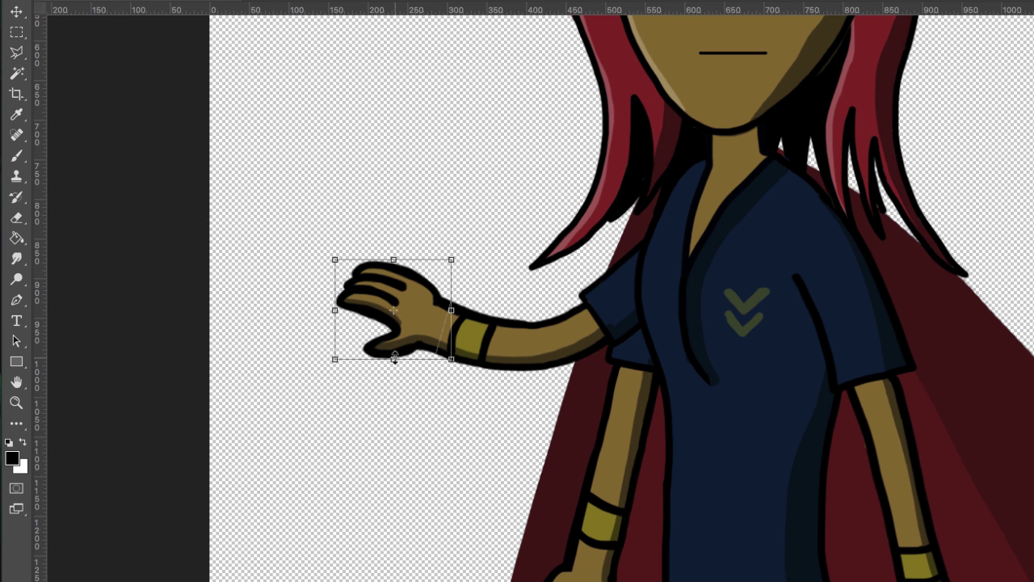
drag(393, 358, 394, 257)
drag(477, 252, 449, 321)
key(Return)
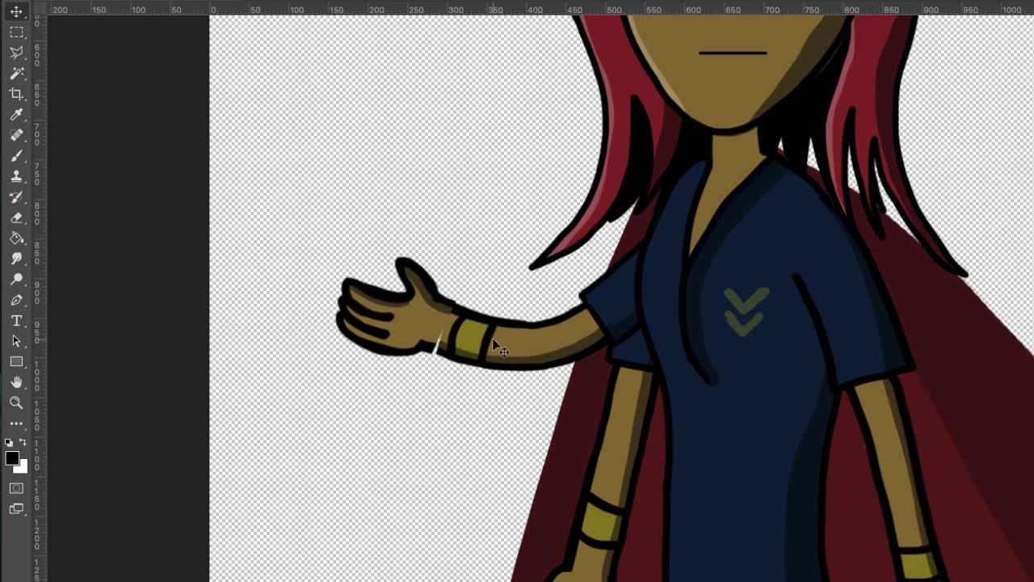
key(Right)
key(Right)
key(Right)
key(Right)
key(Right)
key(Down)
key(Down)
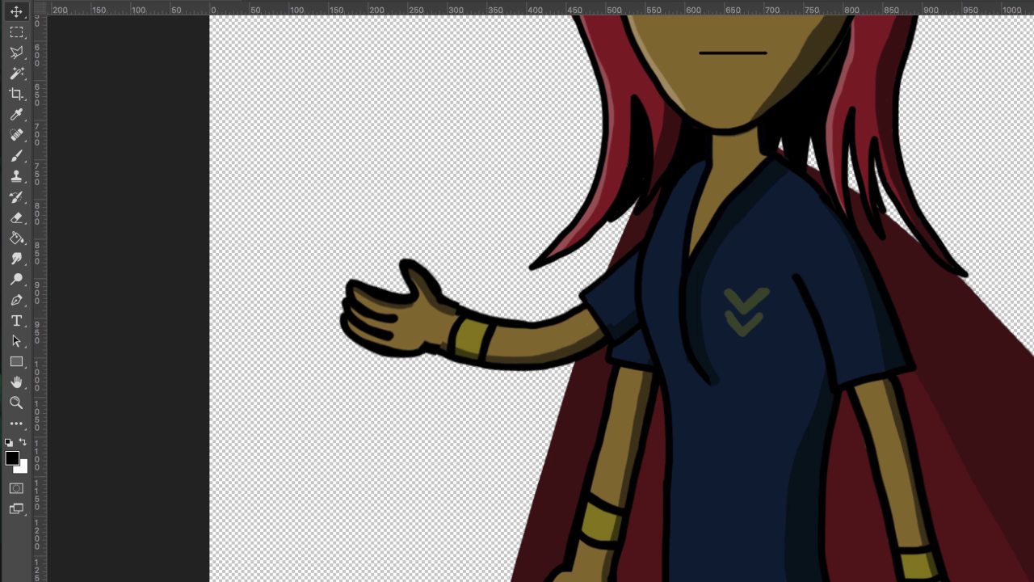
Merge the hand Layer 40 into layer 2 and make two copies of the default arm
scroll(1023, 502, down, 2)
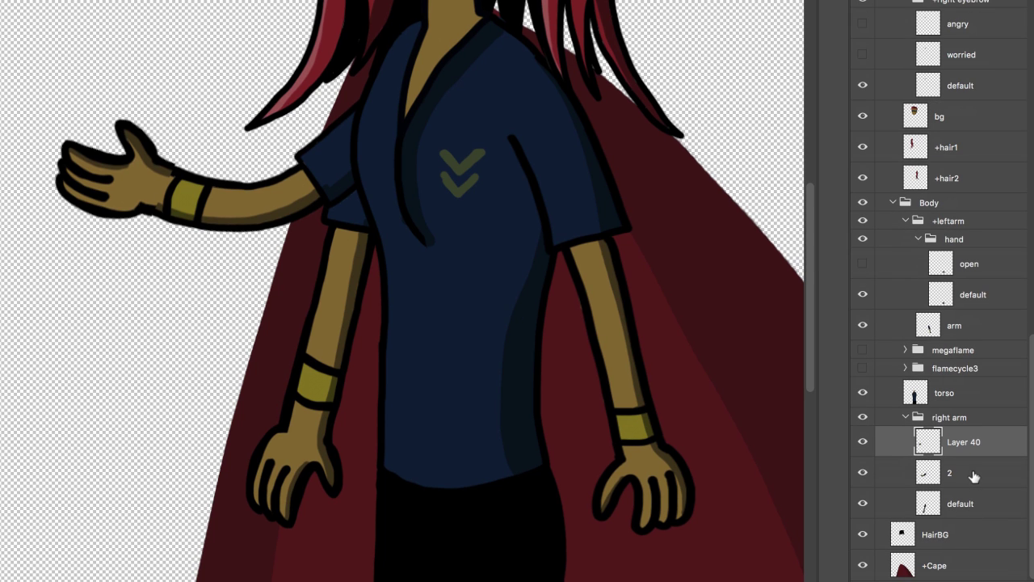
shift+click(974, 477)
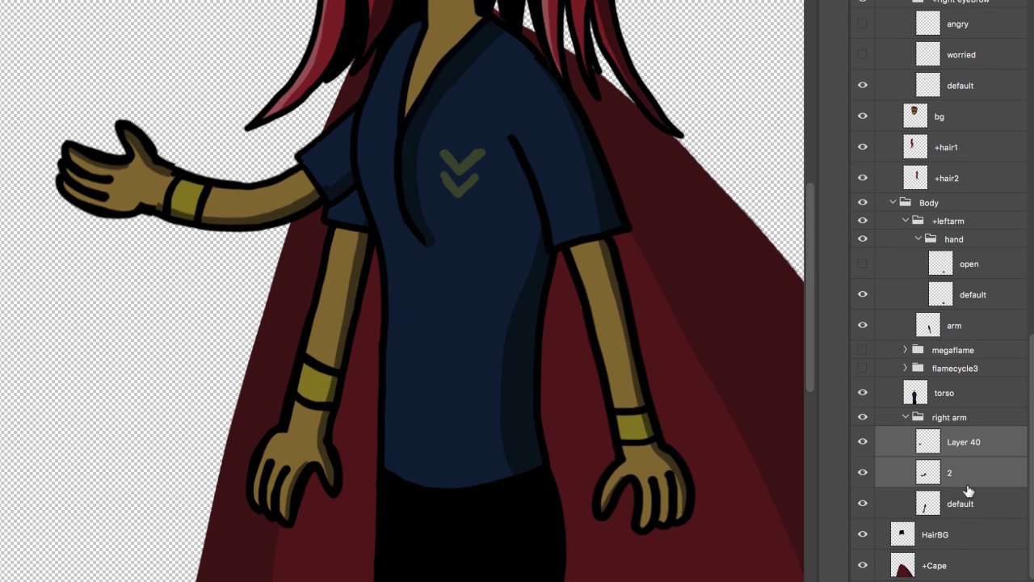
key(super+e)
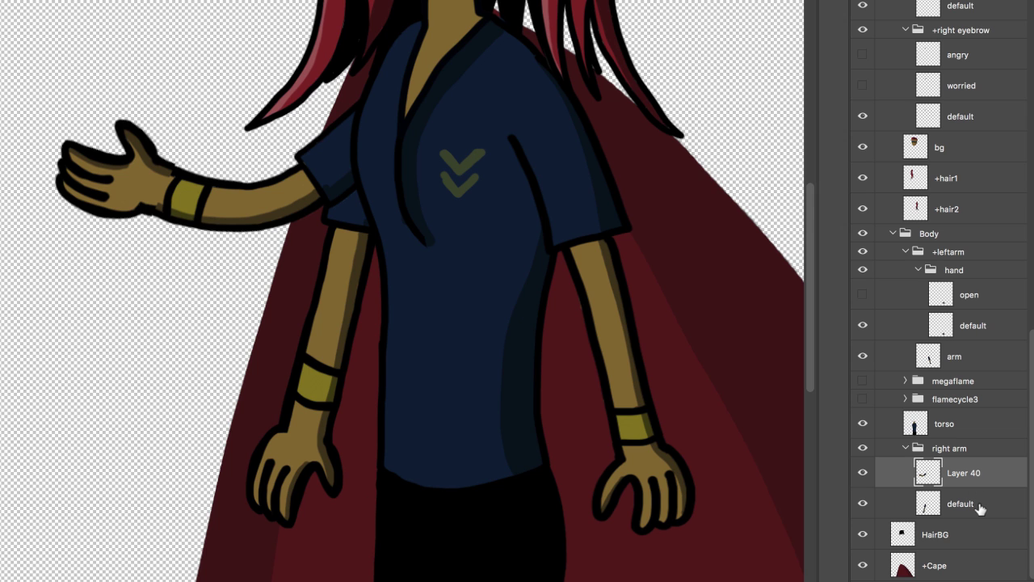
click(979, 505)
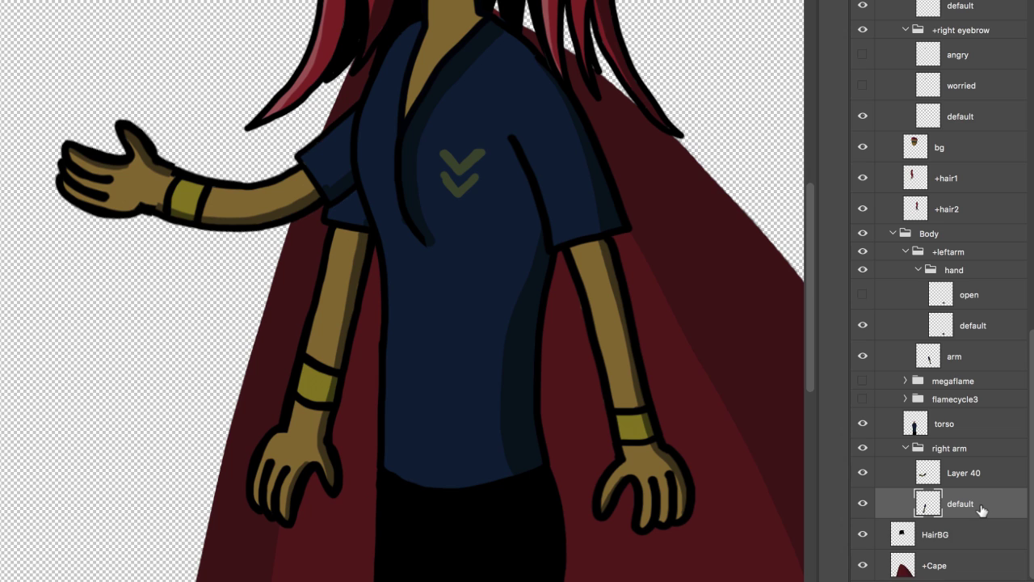
key(ctrl+j)
key(ctrl+j)
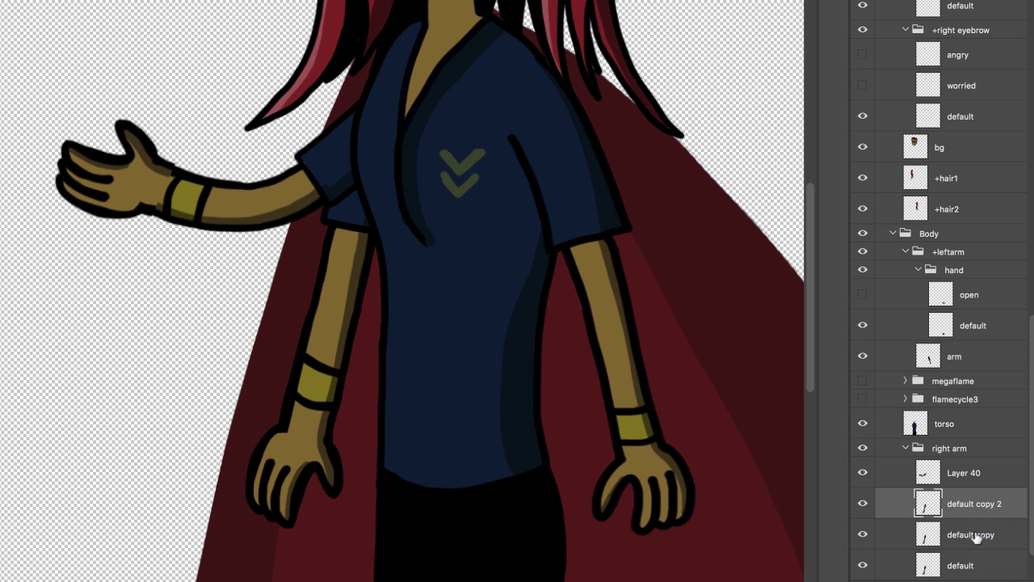
Rename the default copies to 1 and 2, and the raised arm to 3
double_click(976, 537)
text(1)
key(Return)
double_click(971, 504)
text(2)
double_click(966, 473)
text(3)
key(Return)
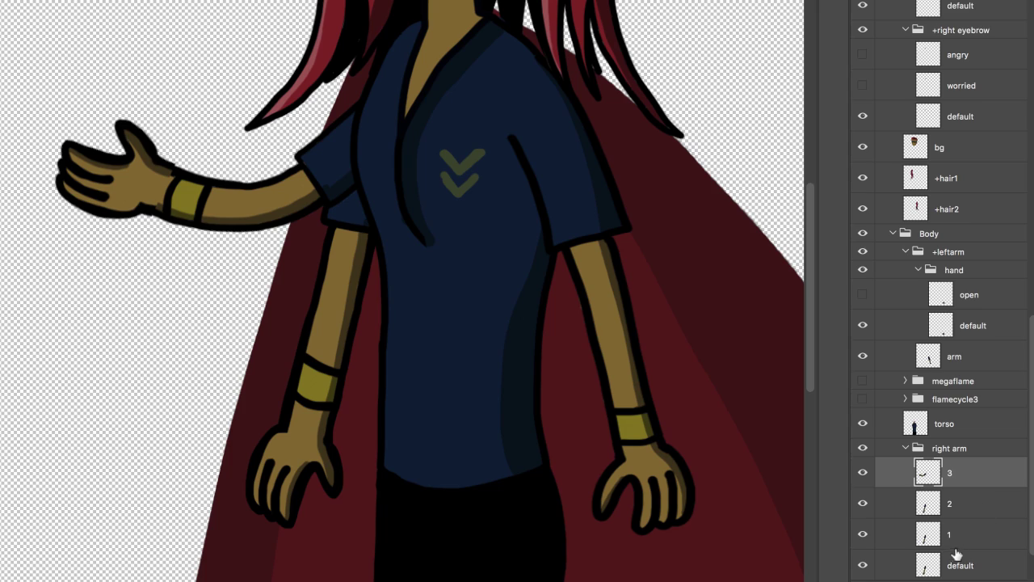
Puppet Warp arm layer 1, swinging the hand slightly up and outward from the elbow
click(976, 534)
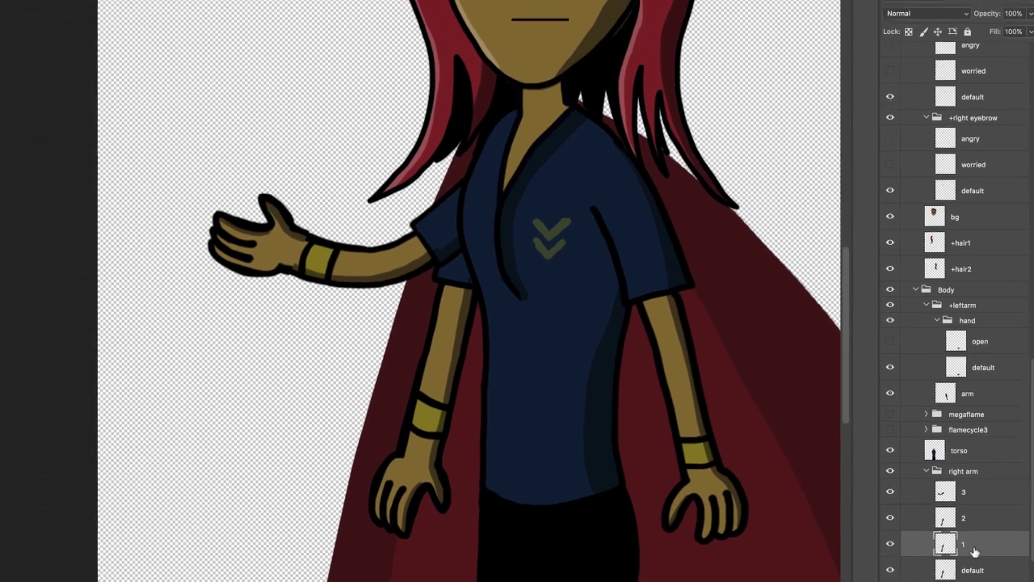
click(63, 0)
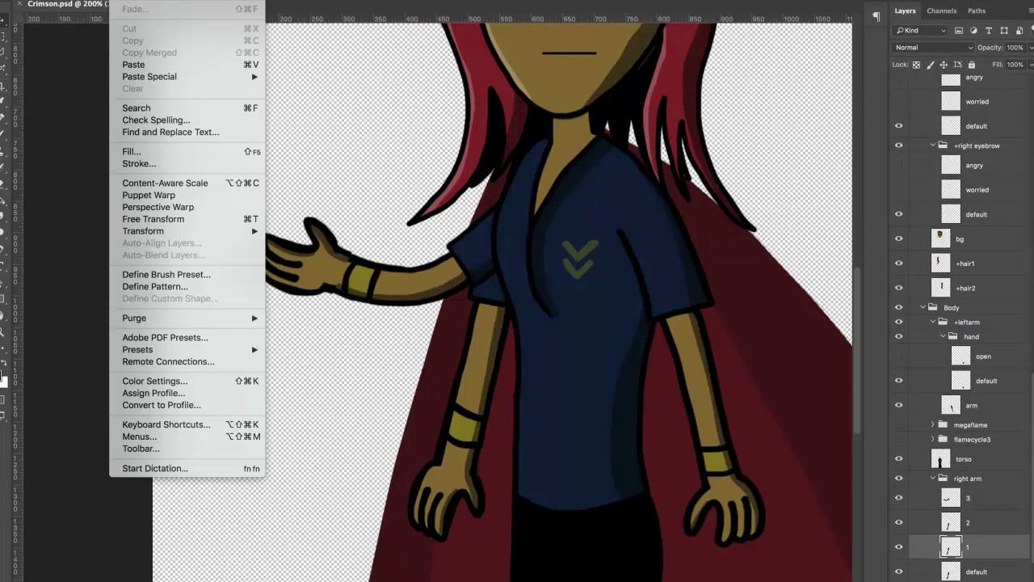
click(155, 196)
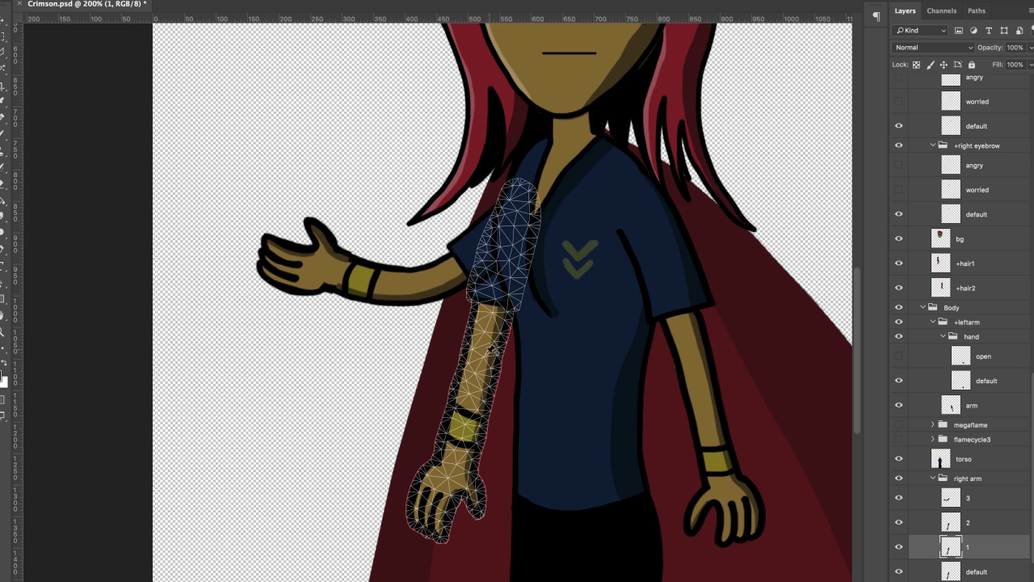
click(481, 354)
click(511, 227)
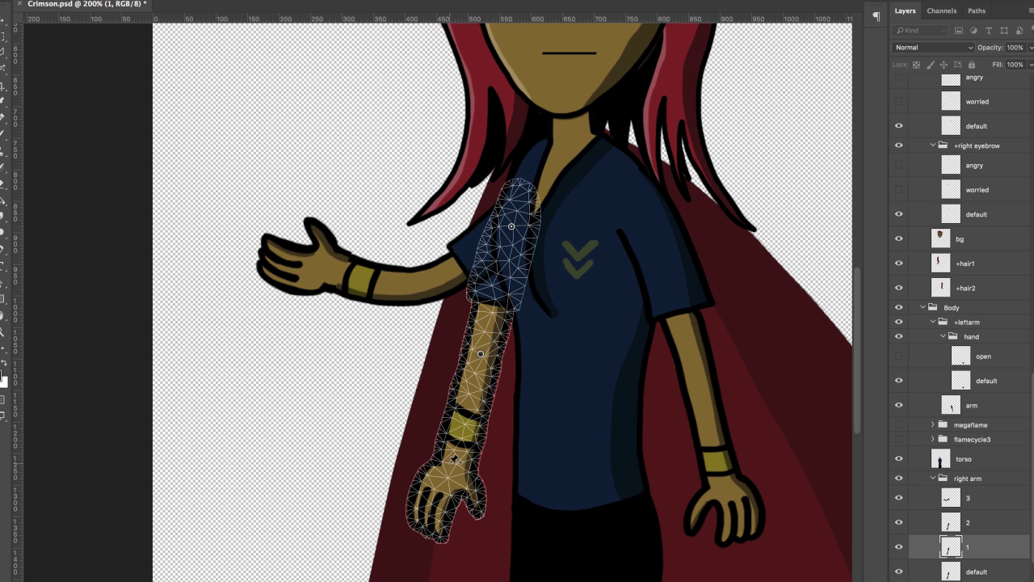
click(454, 459)
drag(455, 459, 380, 423)
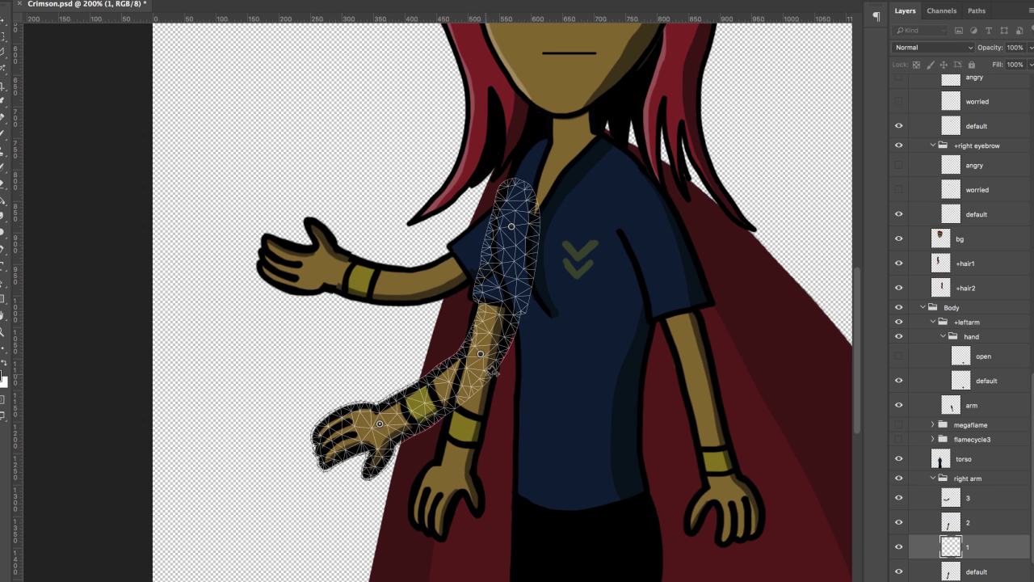
drag(480, 353, 451, 337)
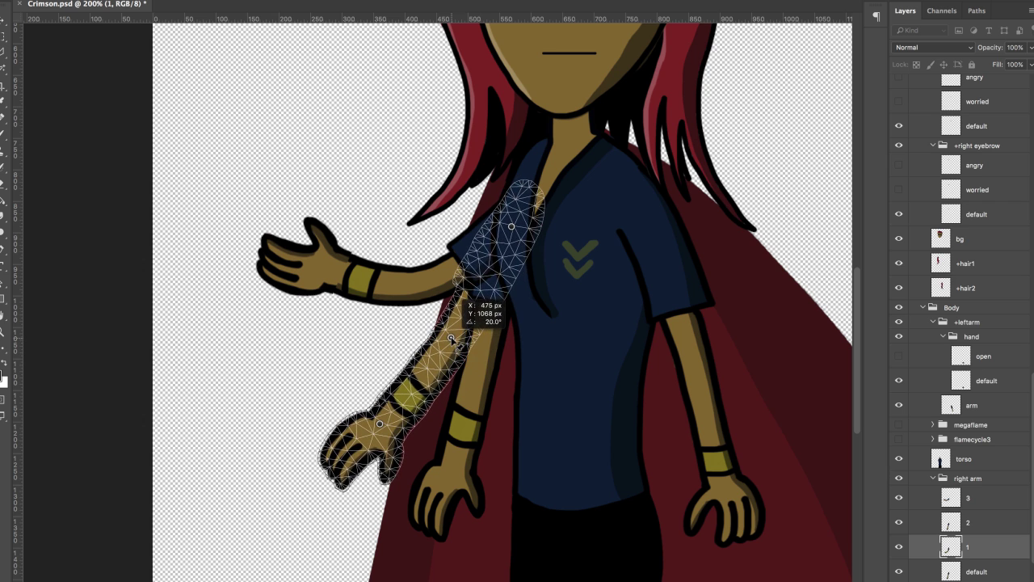
key(Return)
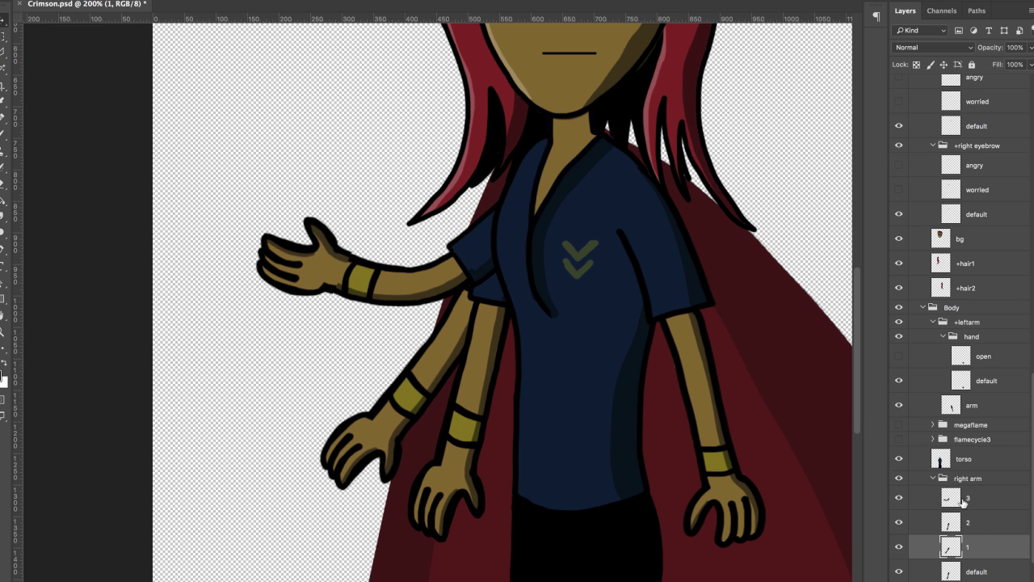
click(973, 529)
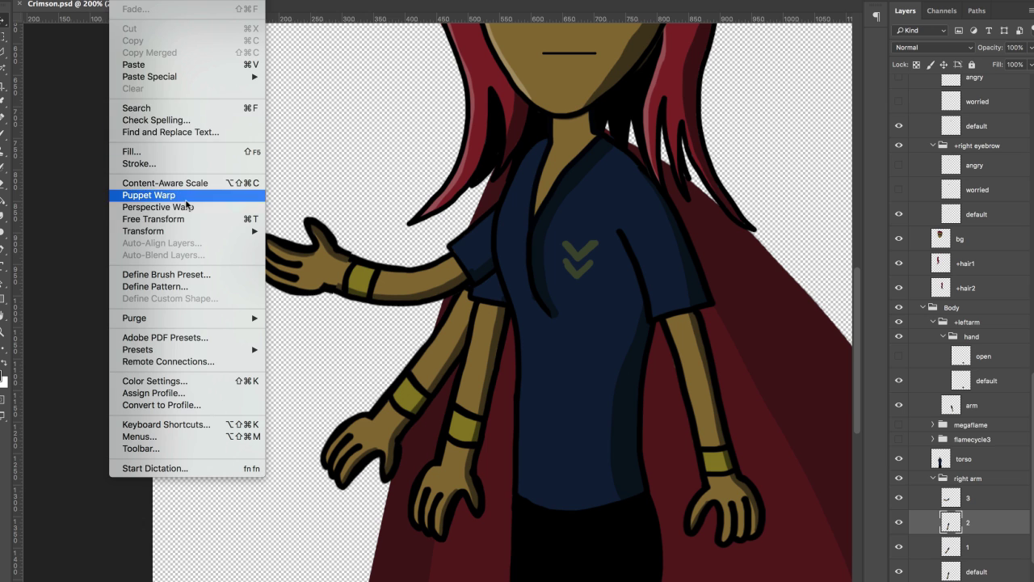
Puppet Warp layer 2 with shoulder and elbow pins, swinging the forearm out sideways
click(186, 202)
click(516, 213)
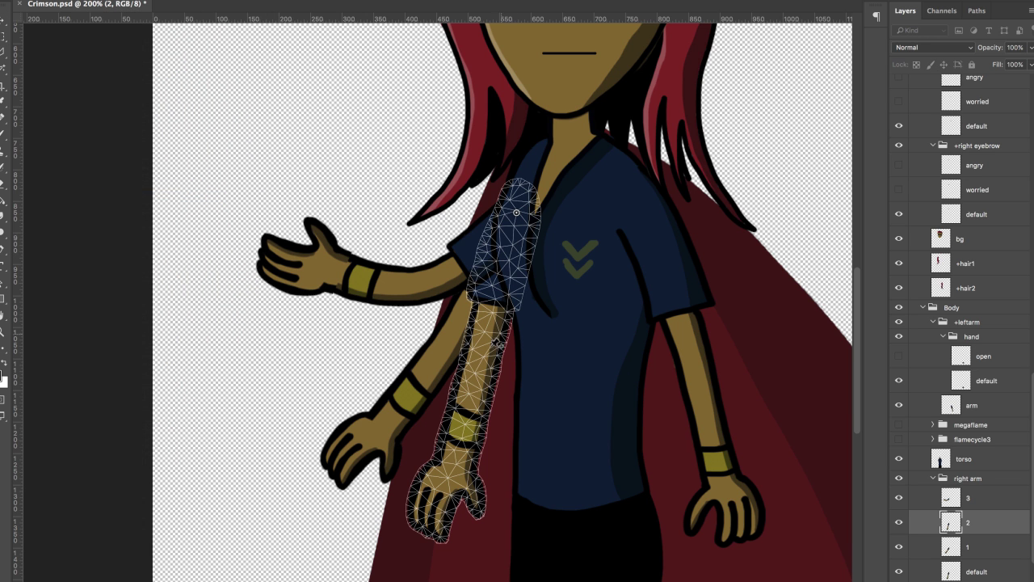
click(481, 355)
drag(458, 475, 346, 352)
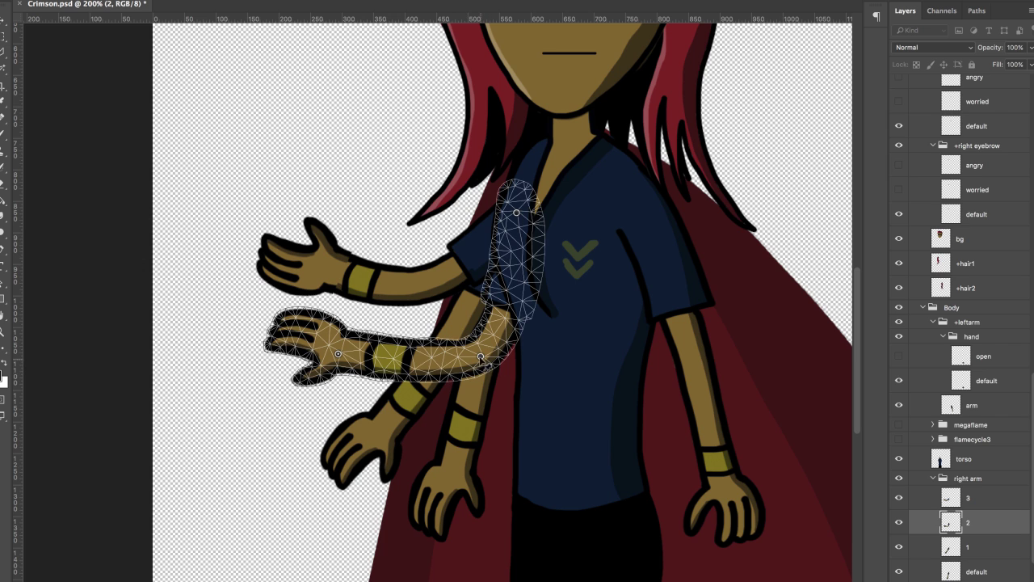
drag(482, 356, 430, 332)
key(Return)
key(alt+bracketleft)
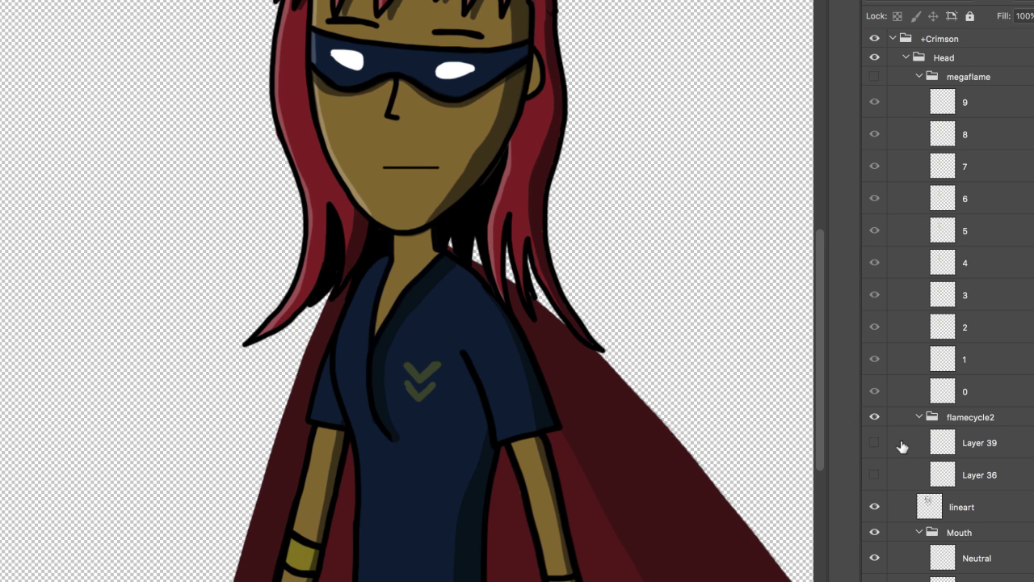
Toggle the Layer 39 and Layer 36 glow frames on and off to compare them
click(874, 443)
click(874, 443)
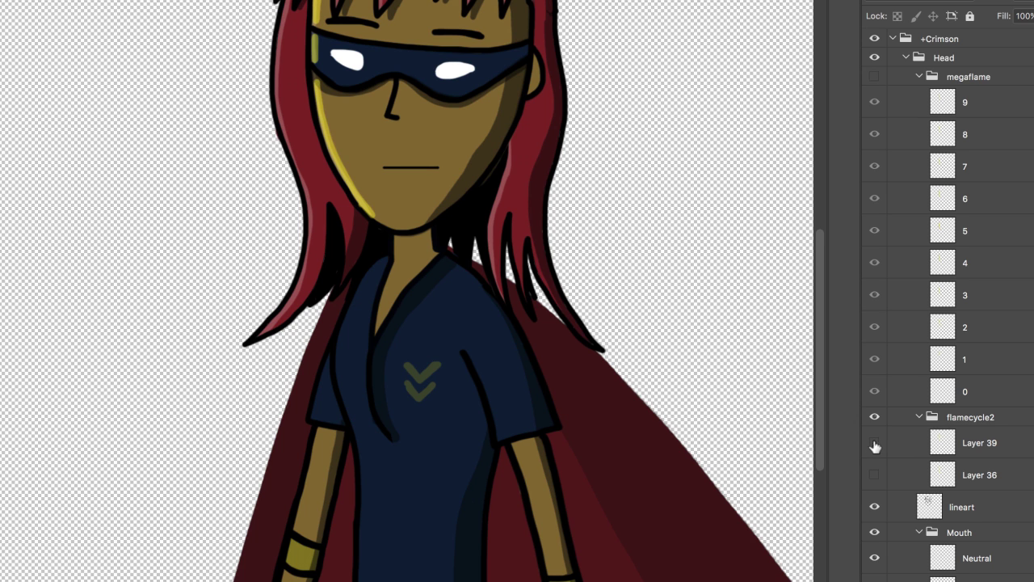
click(875, 477)
click(875, 477)
click(874, 444)
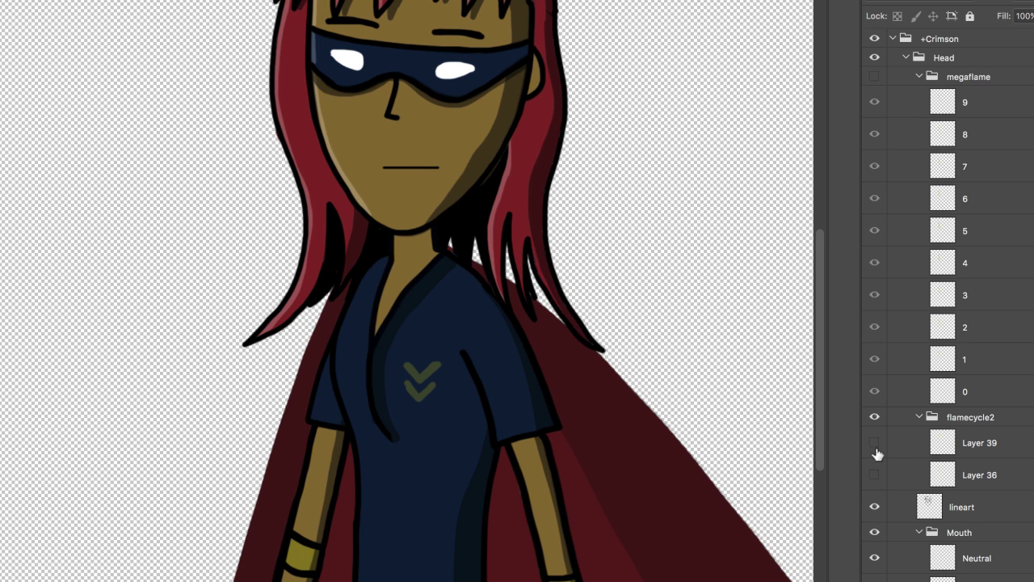
click(874, 443)
click(879, 447)
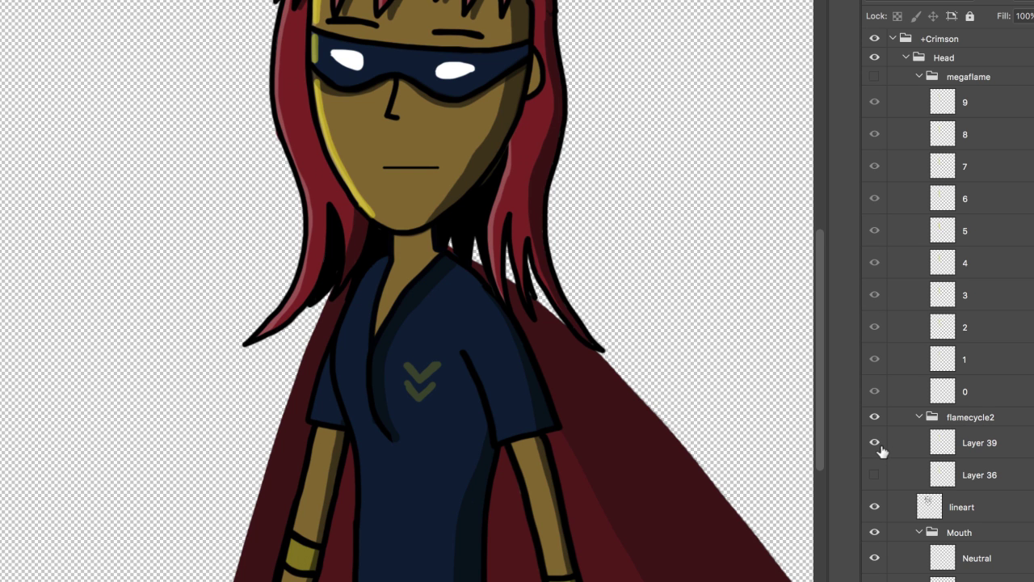
click(875, 475)
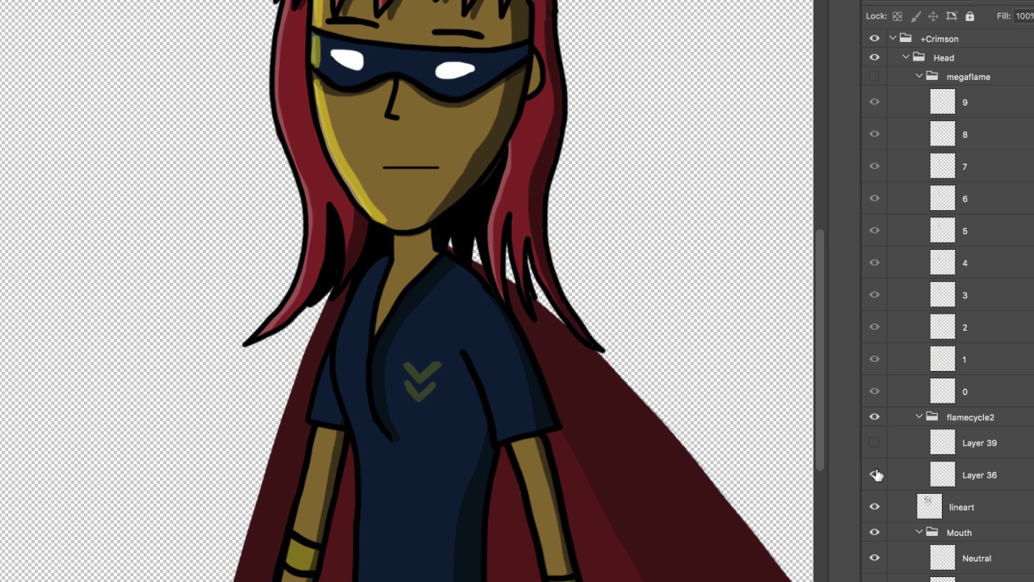
click(875, 475)
click(874, 443)
click(874, 443)
click(875, 475)
Preview flame frames Layer 38 and Layer 37 on the shirt, hide Layer 38, and expand megaflame
scroll(972, 433, down, 5)
scroll(972, 434, down, 8)
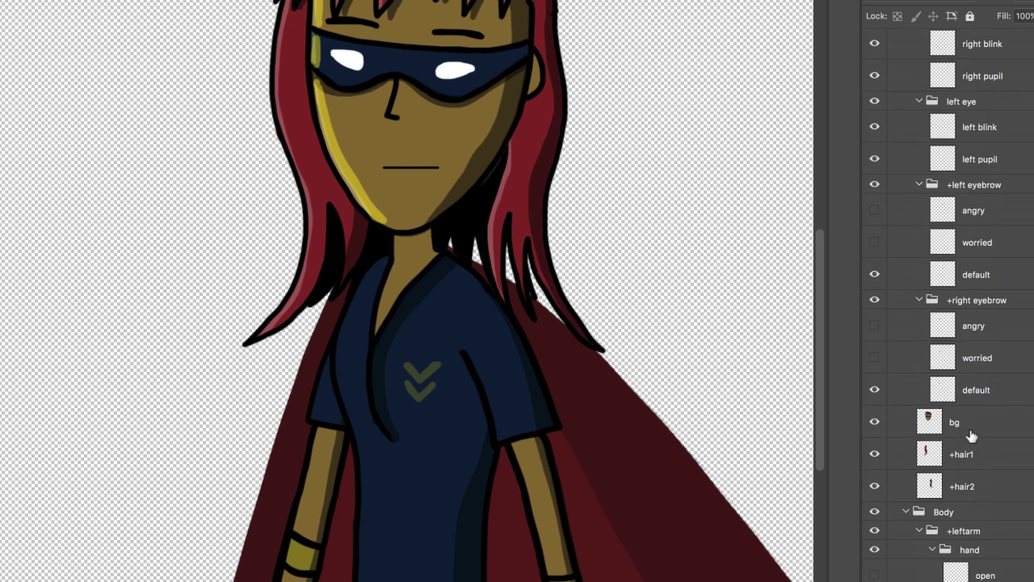
click(877, 494)
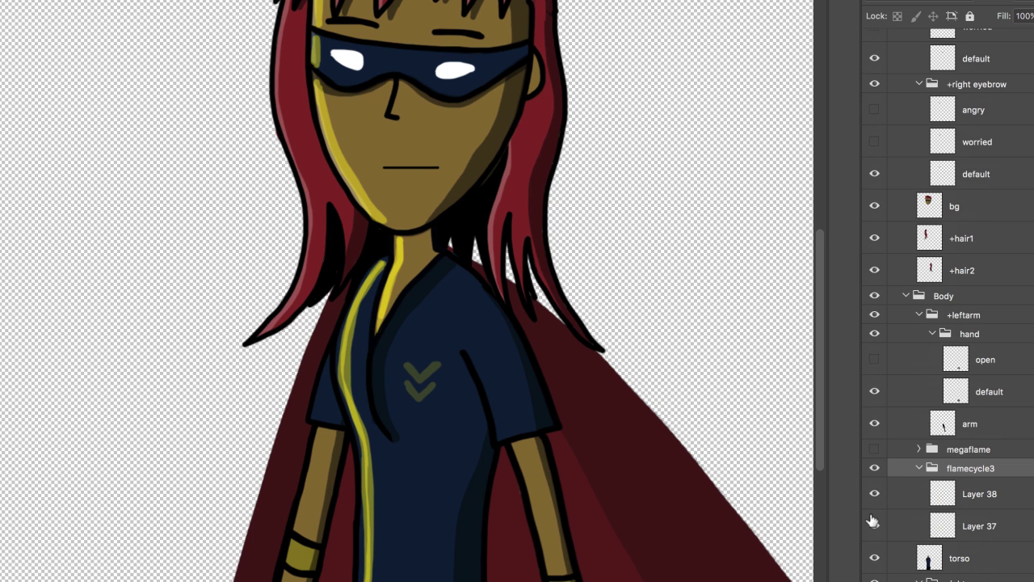
click(873, 521)
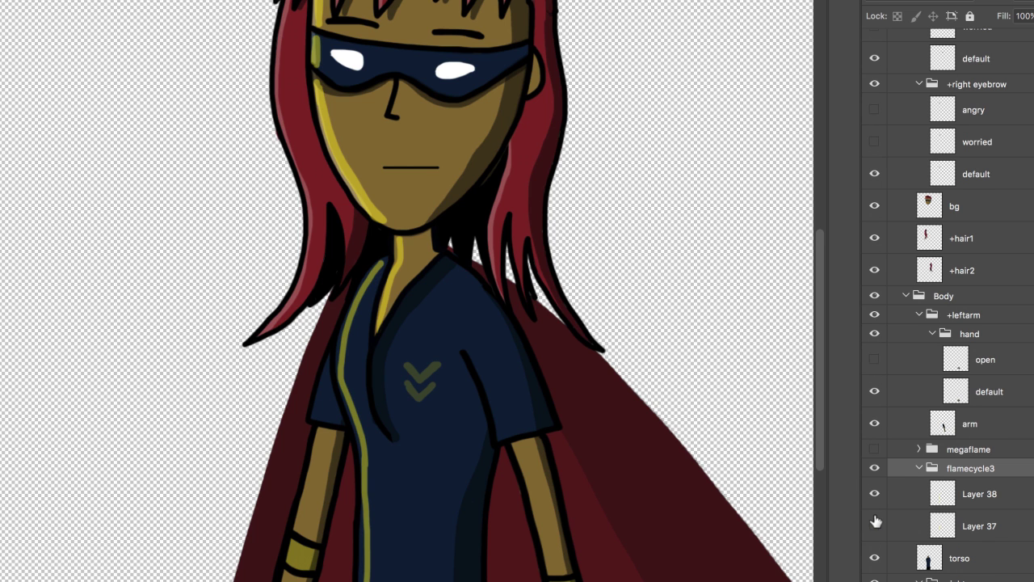
click(873, 521)
click(874, 521)
click(874, 521)
click(874, 521)
click(874, 521)
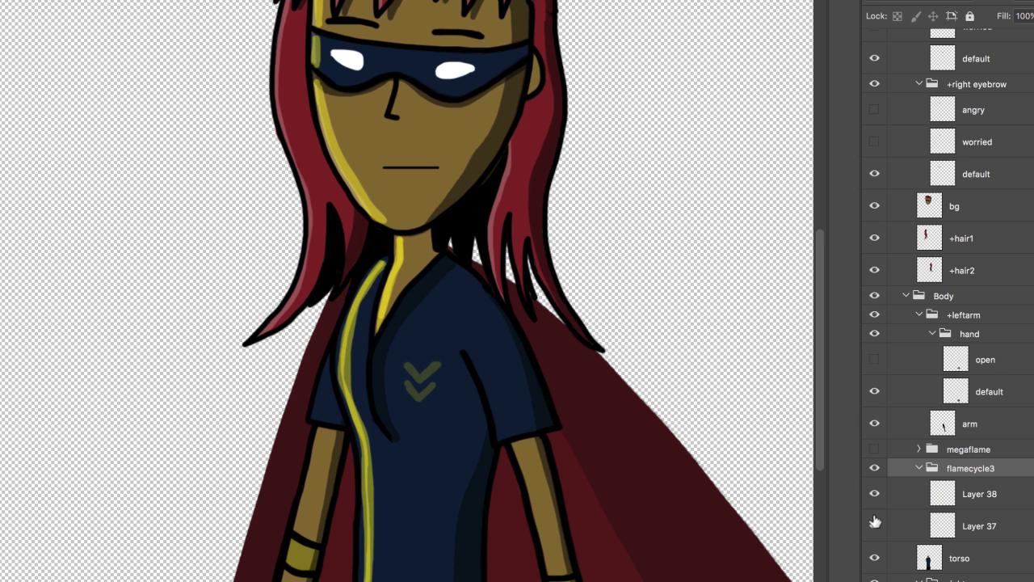
click(873, 521)
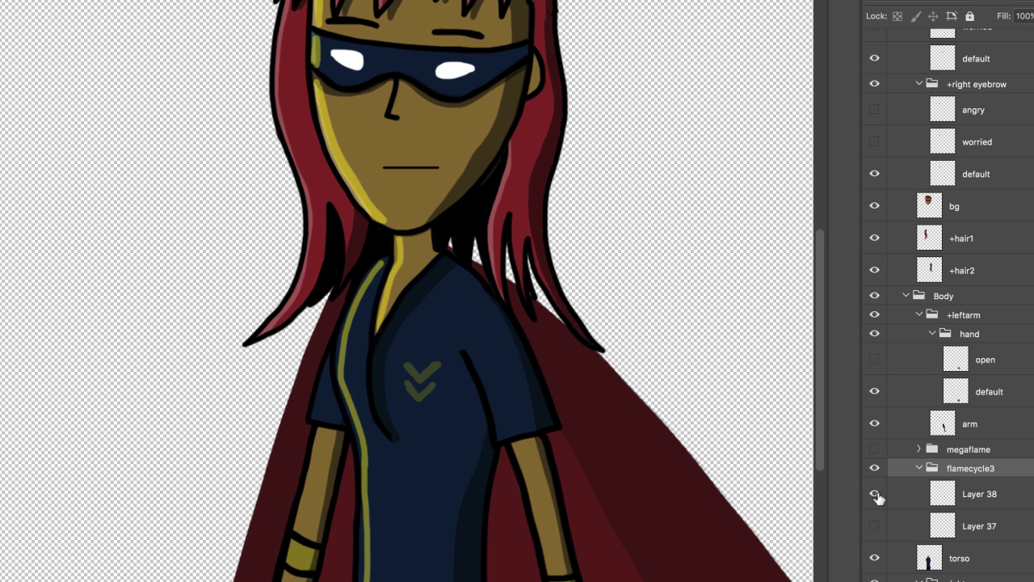
click(874, 494)
click(919, 449)
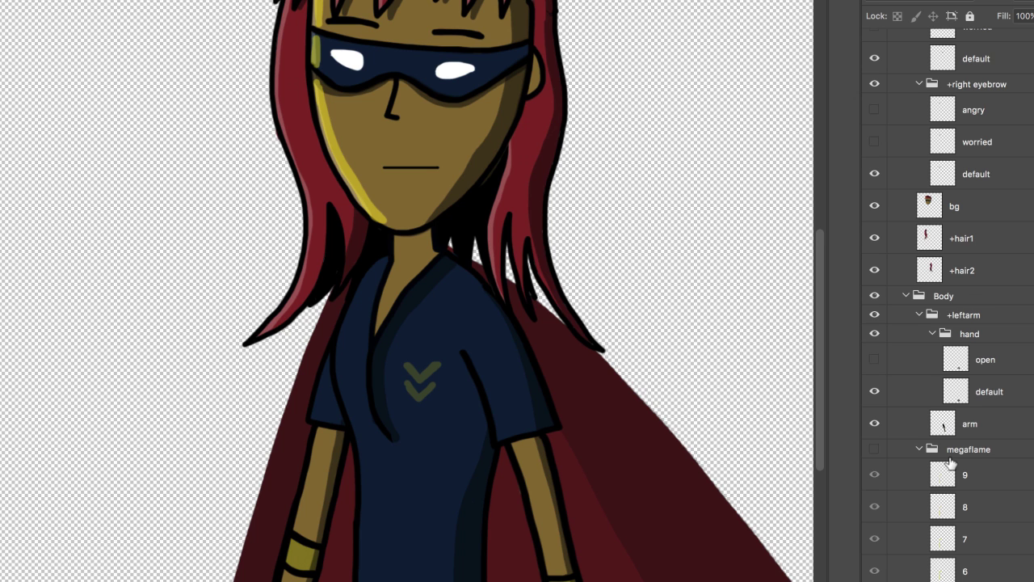
Make the megaflame group visible, hide its frames, and reveal frames 1 through 5
scroll(988, 471, down, 5)
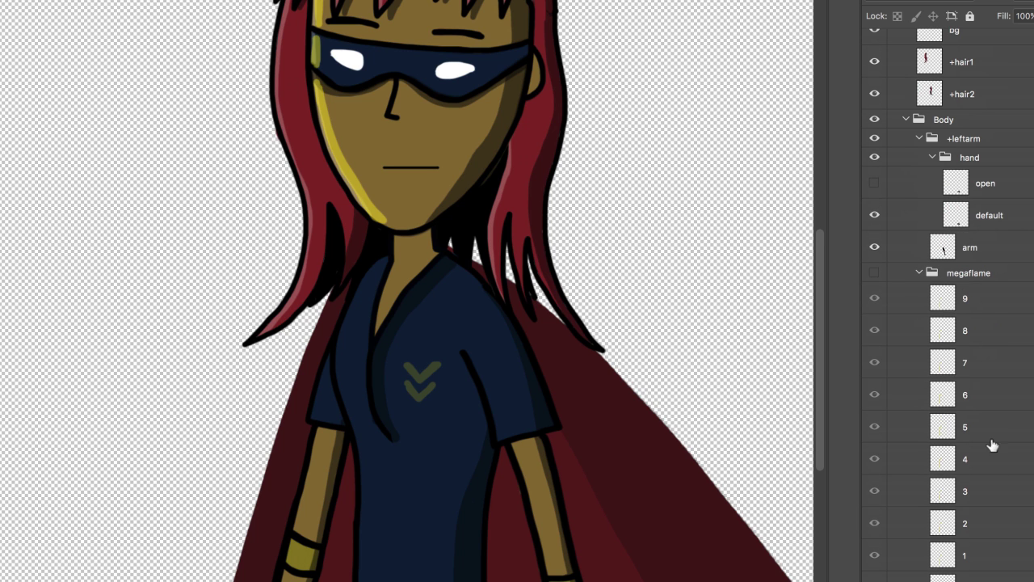
click(874, 273)
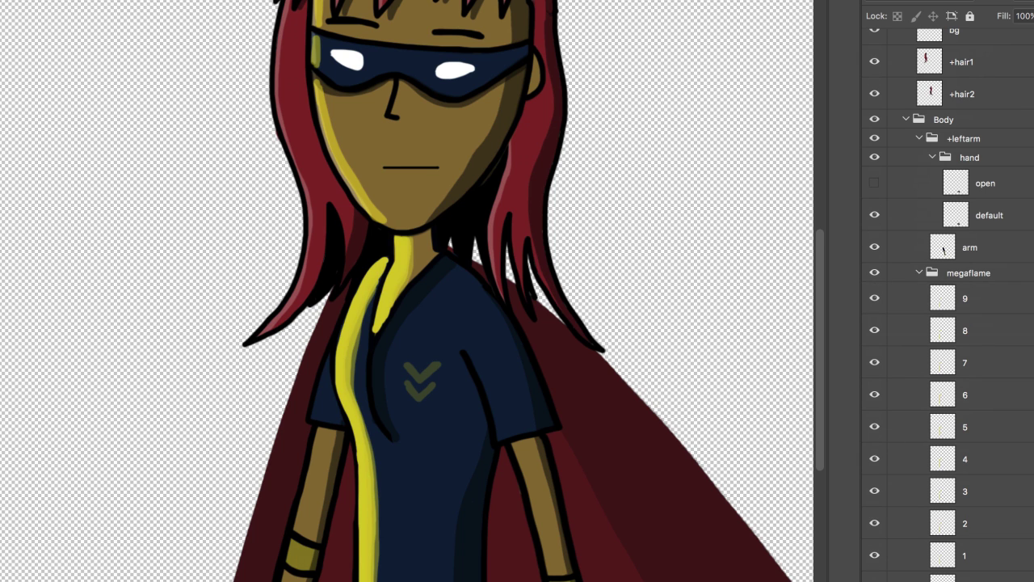
drag(874, 555, 884, 429)
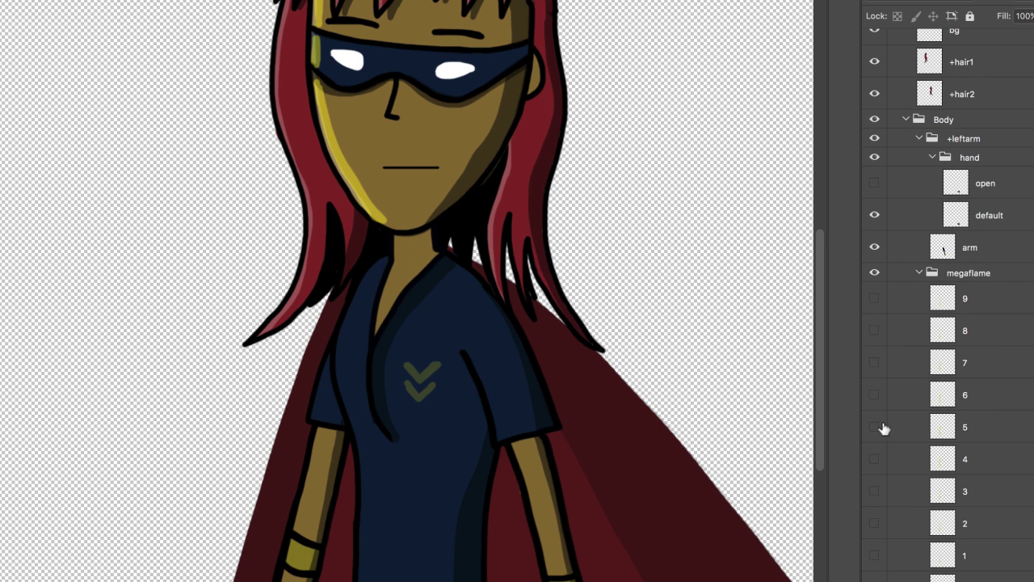
click(876, 555)
click(877, 533)
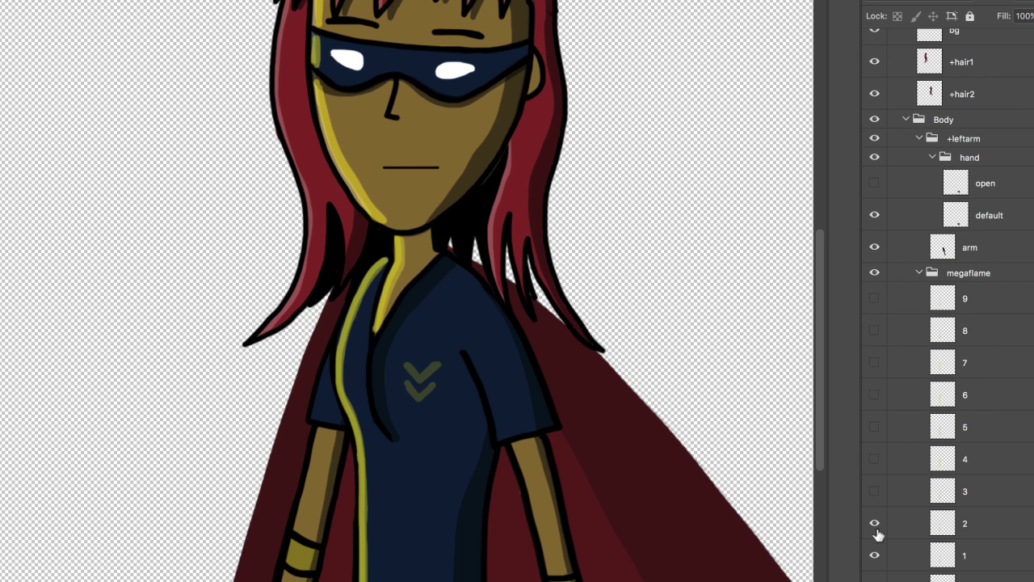
click(875, 491)
click(874, 458)
click(874, 427)
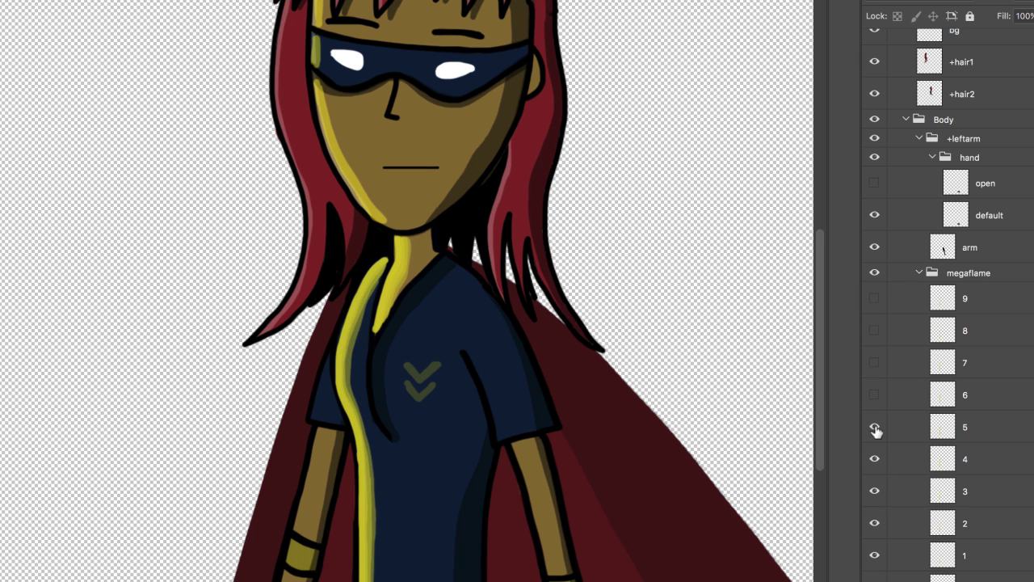
Step through megaflame frames 6 to 9 one at a time, then hide frame 9
click(873, 395)
alt+click(873, 394)
alt+click(874, 364)
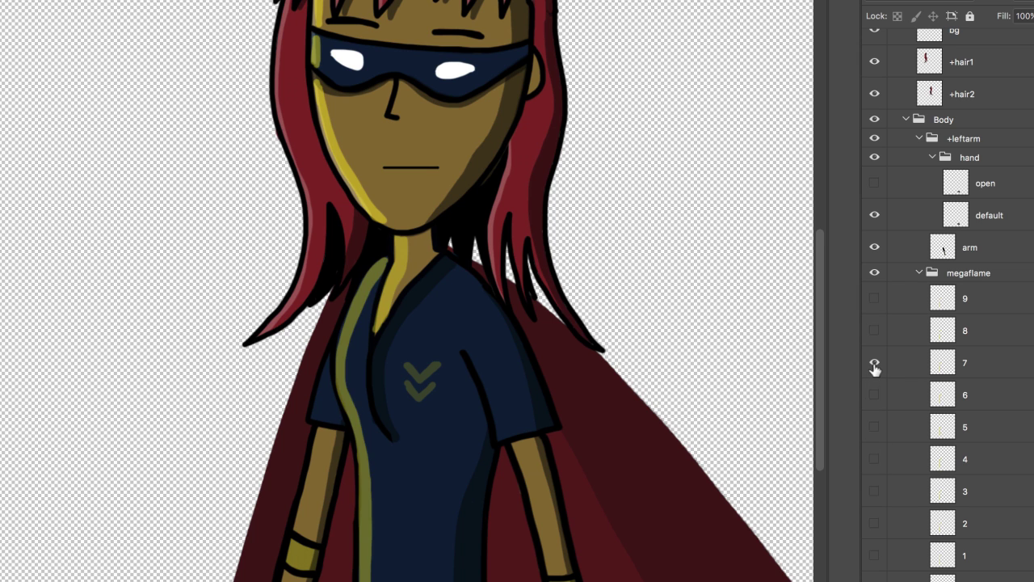
alt+click(875, 330)
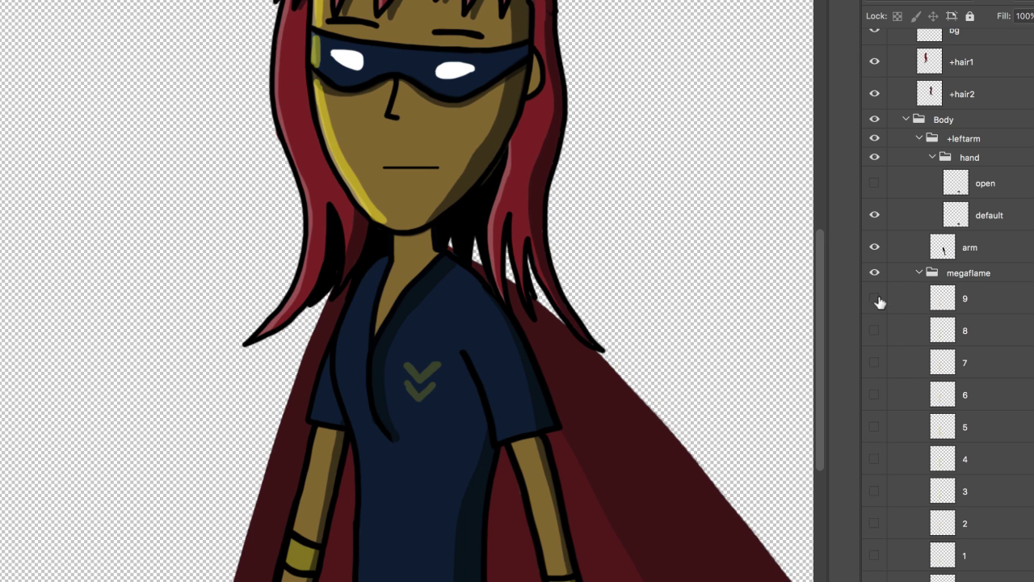
alt+click(876, 299)
click(874, 299)
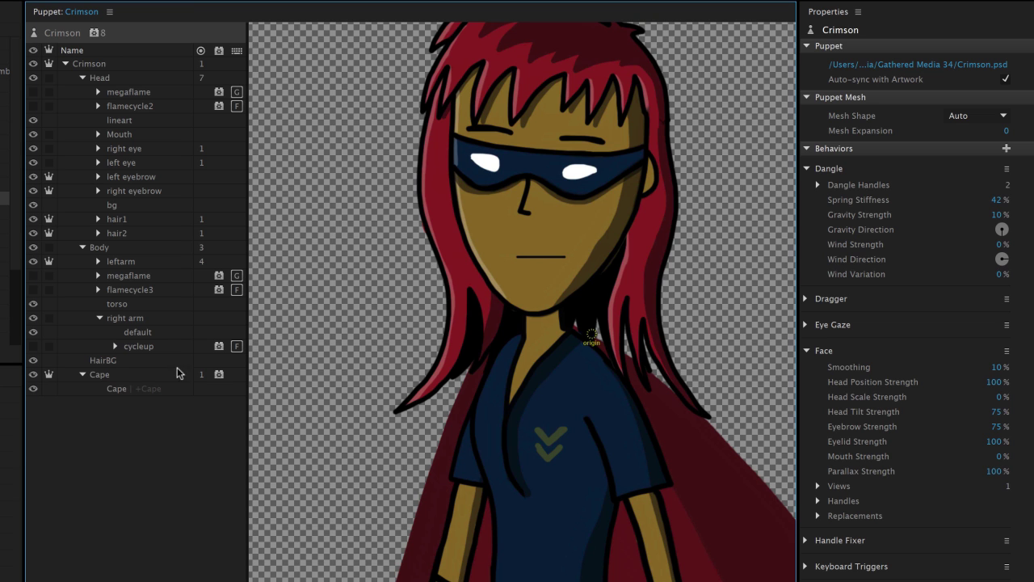
Review the trigger settings of the cycleup, flamecycle3 and flamecycle2 layers together
click(157, 348)
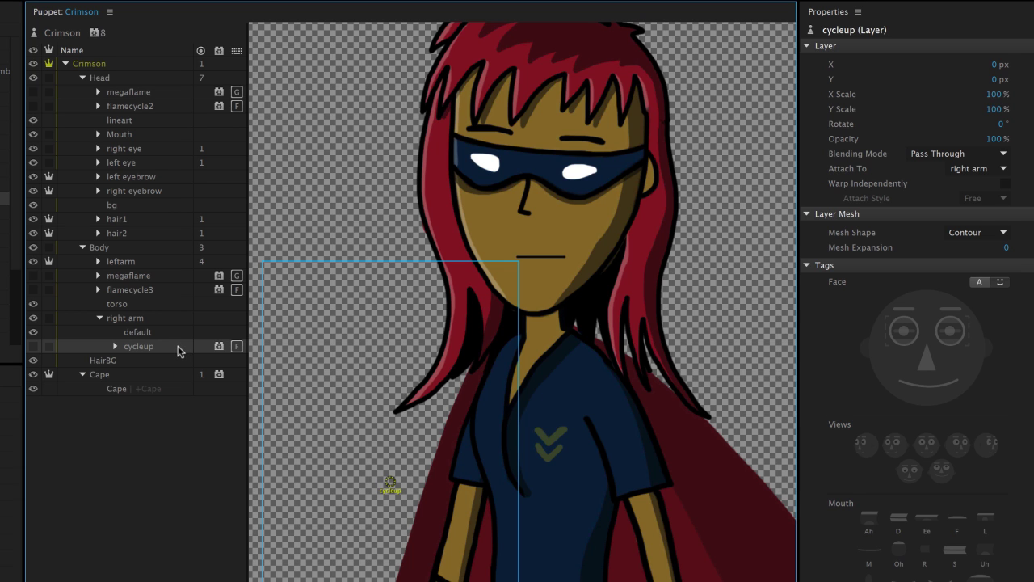
ctrl+click(164, 291)
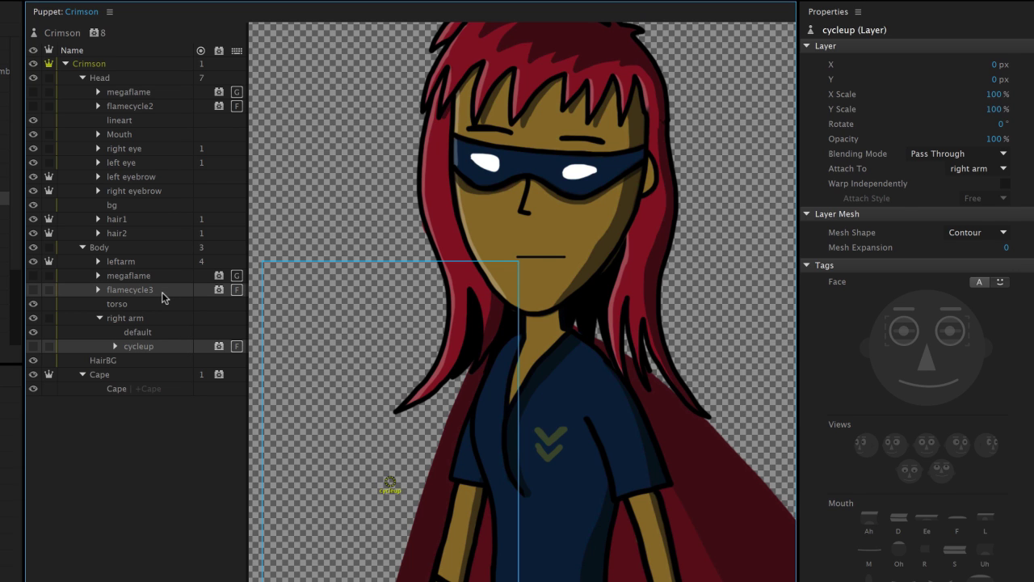
ctrl+click(156, 109)
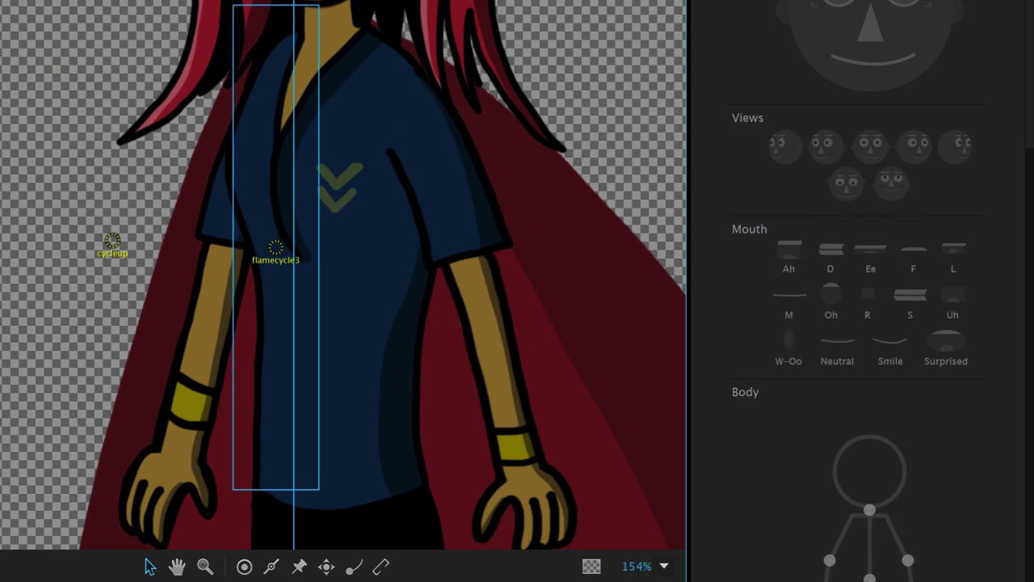
scroll(847, 417, down, 5)
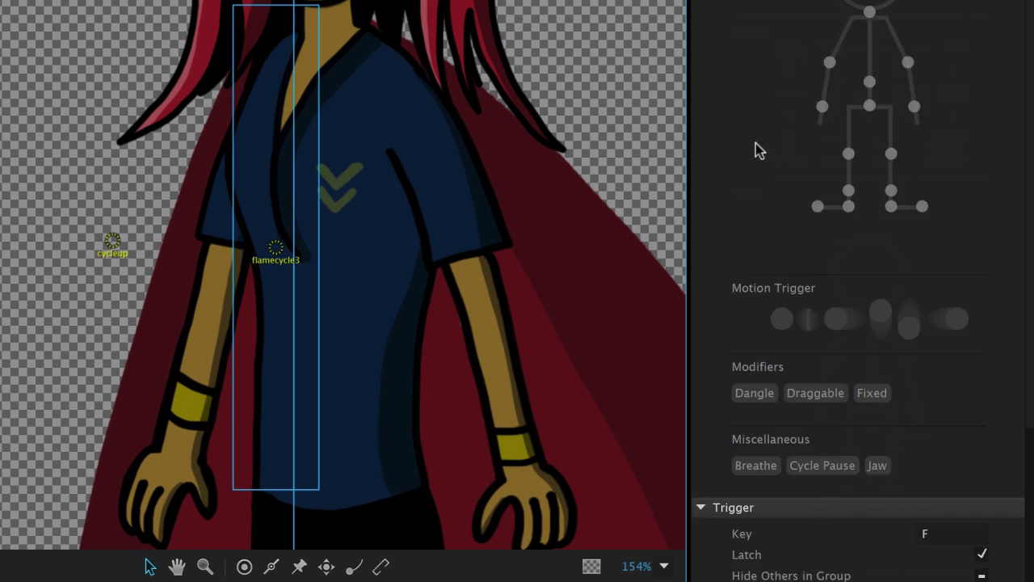
scroll(758, 150, down, 4)
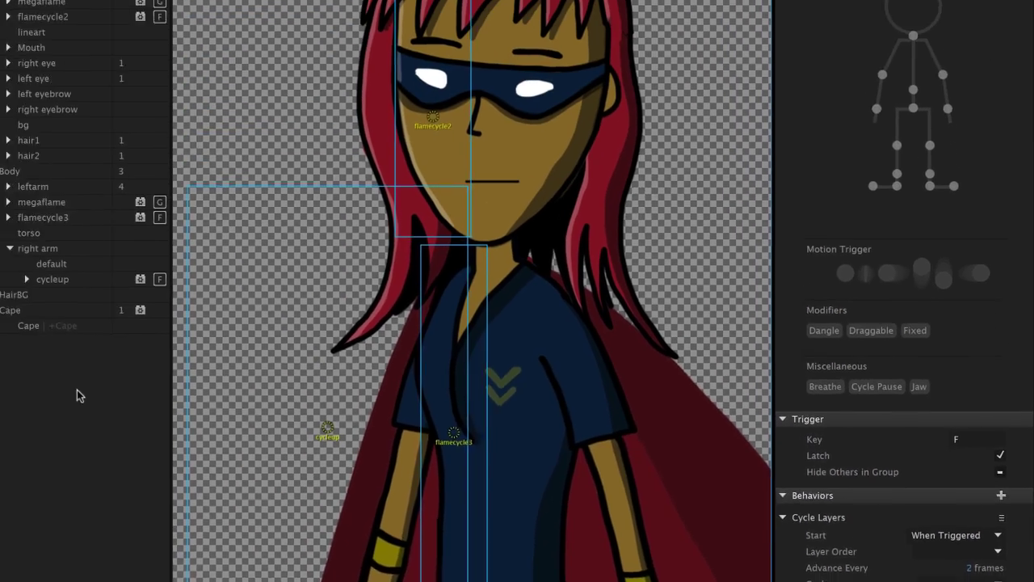
Check that flamecycle3 keeps the Linear Dodge (Add) blending mode
click(76, 395)
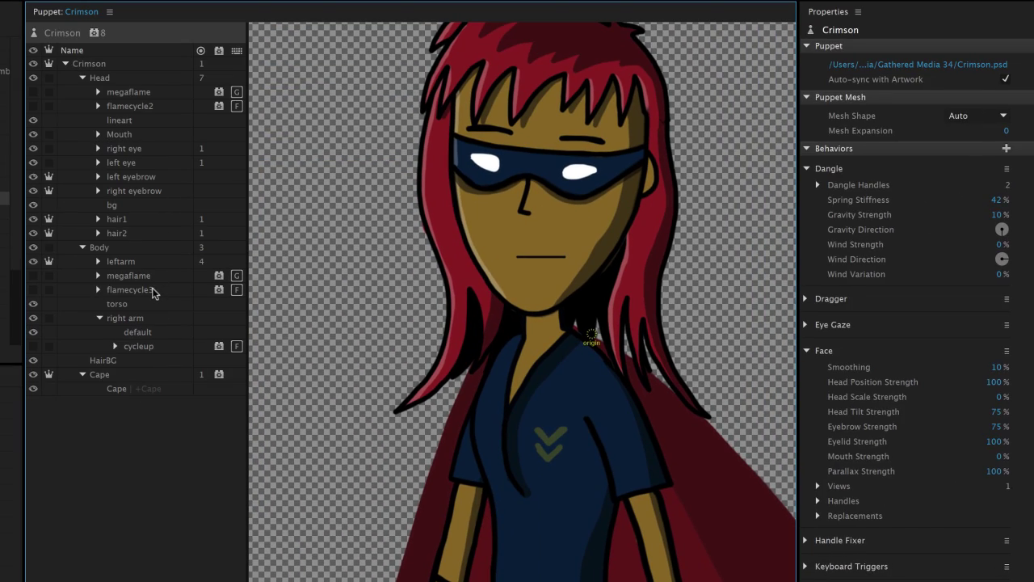
click(154, 293)
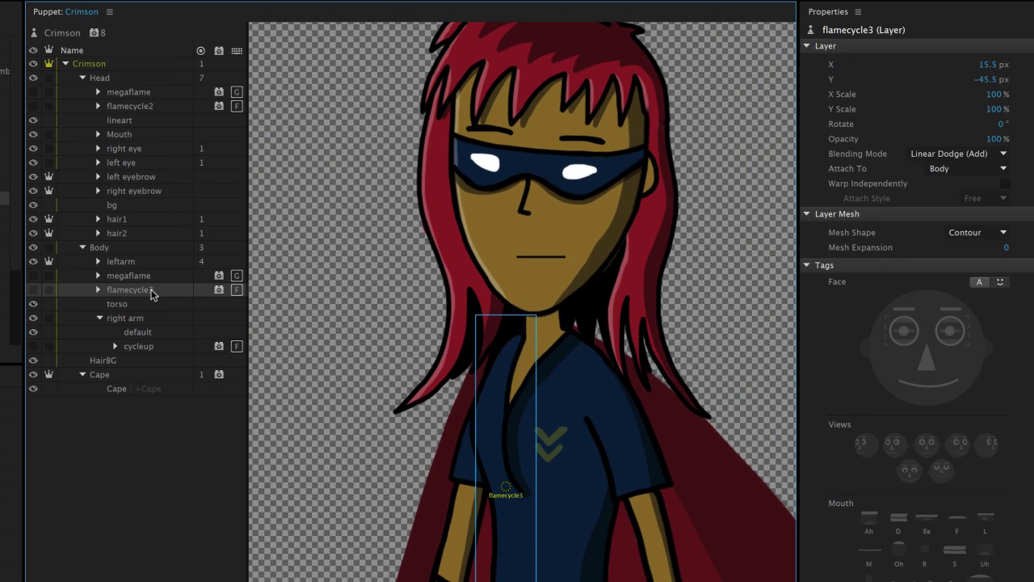
click(963, 155)
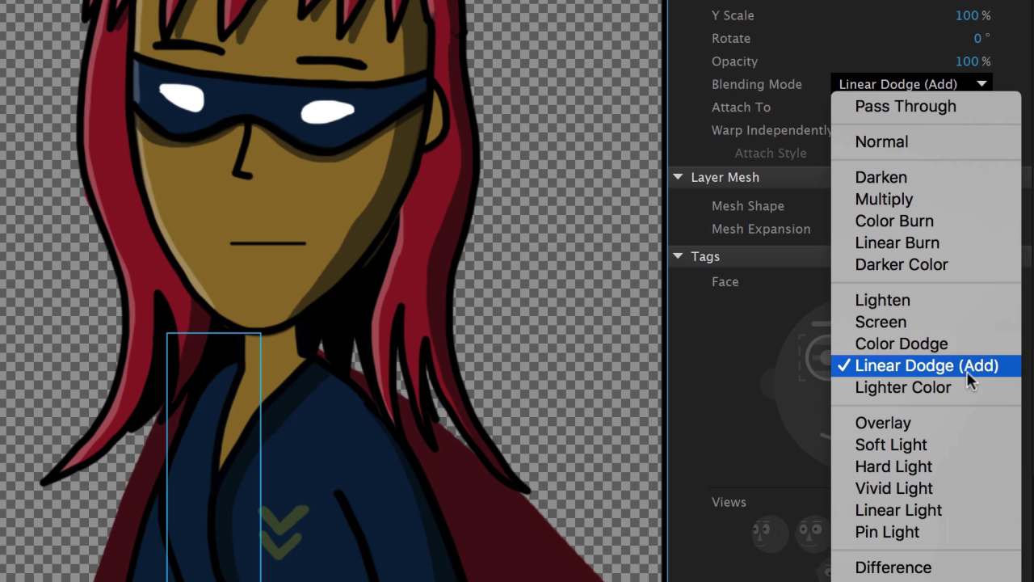
click(700, 350)
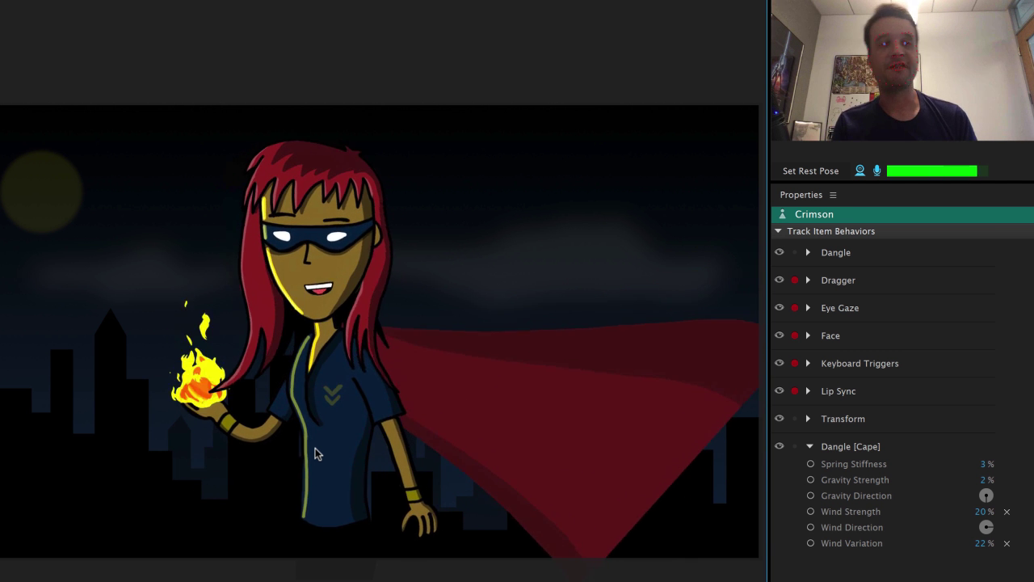
Move Crimson's hand to her chest, fire blasts with key 1, and raise the fireball with key 2
drag(383, 519, 288, 436)
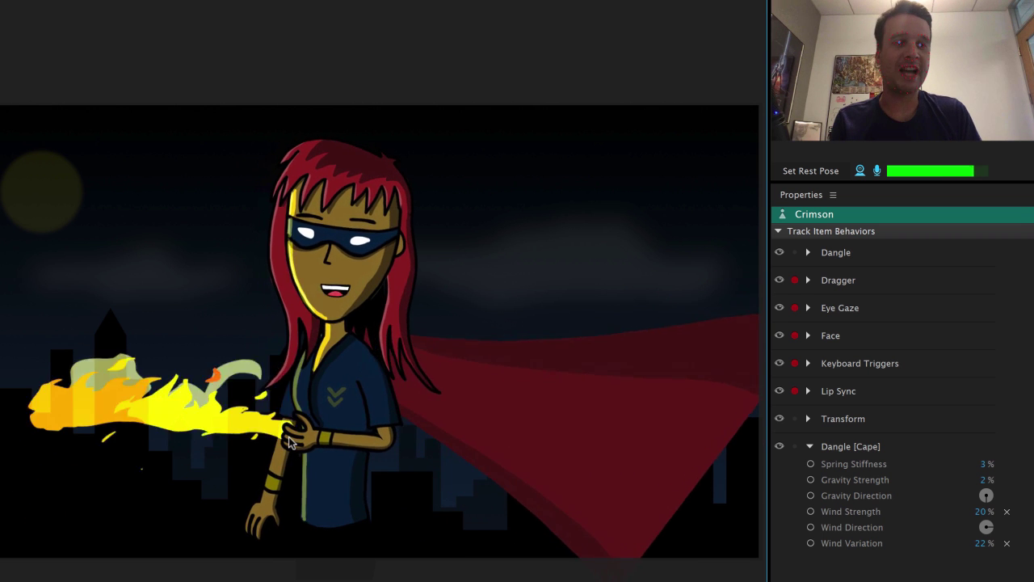
key(2)
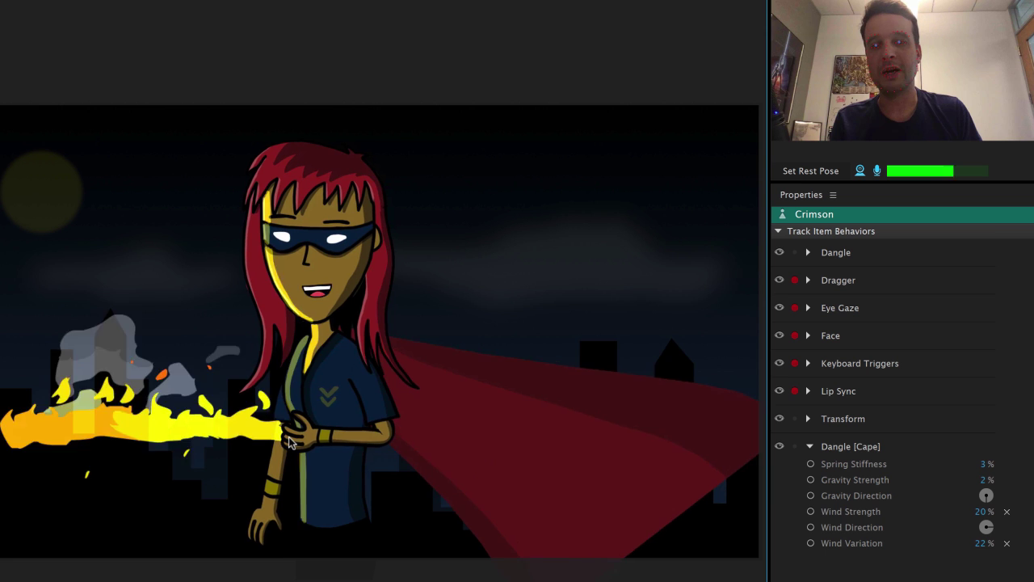
key(1)
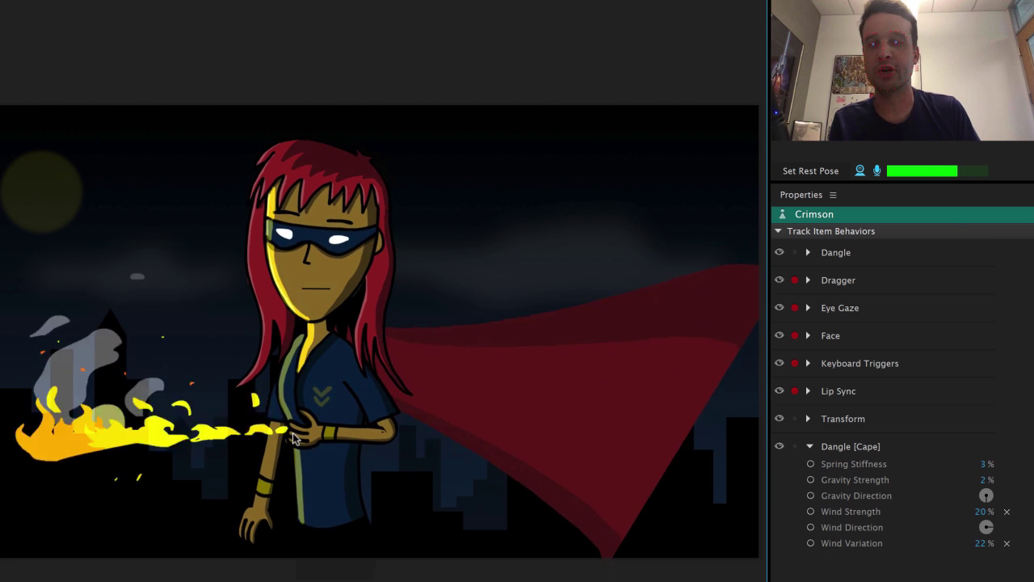
key(1)
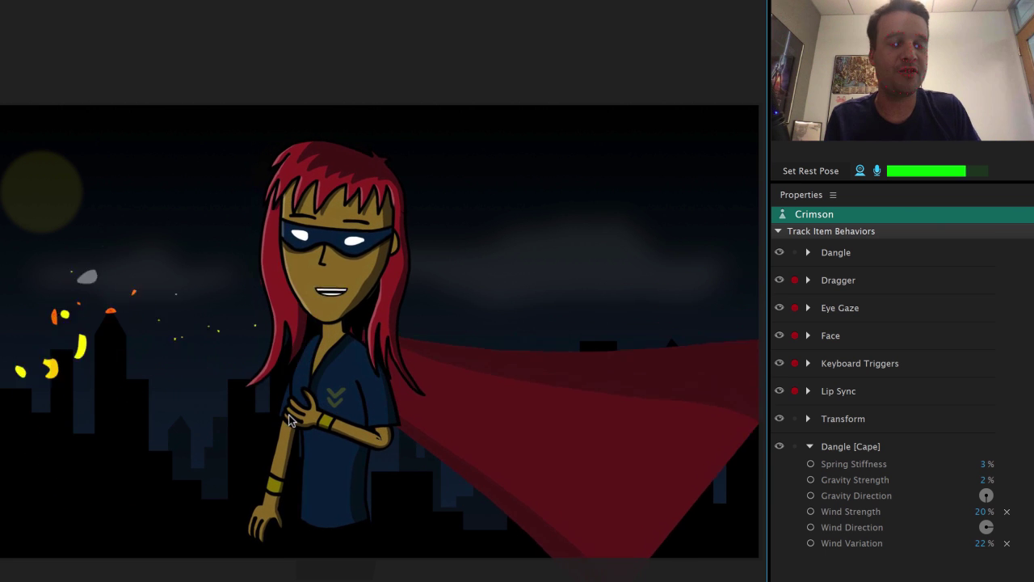
key(1)
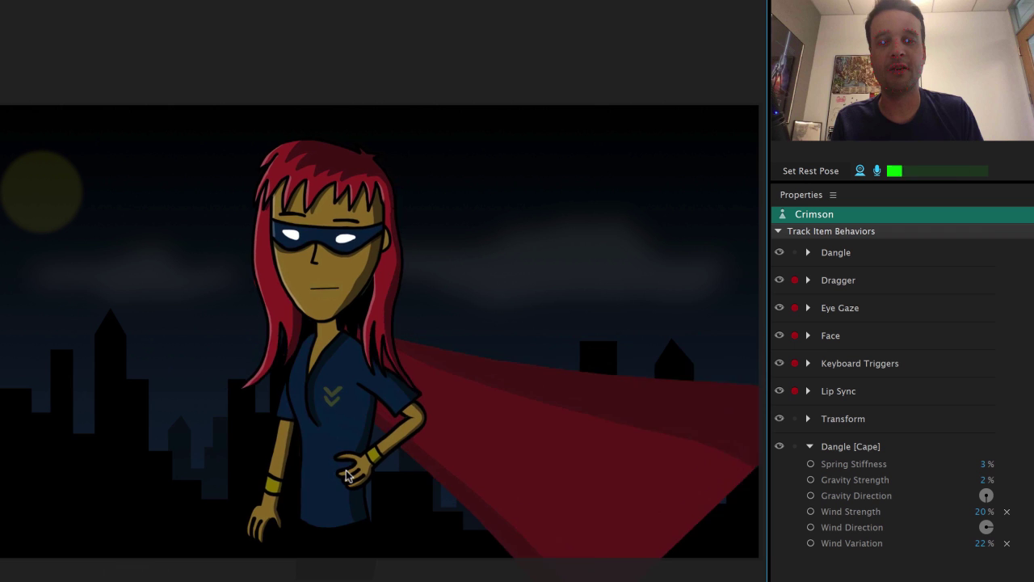
key(2)
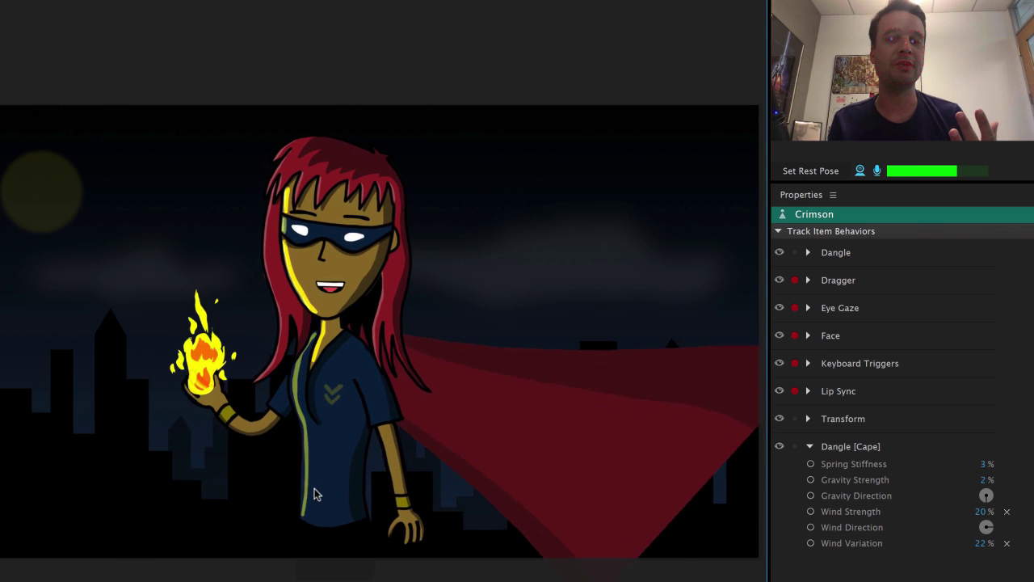